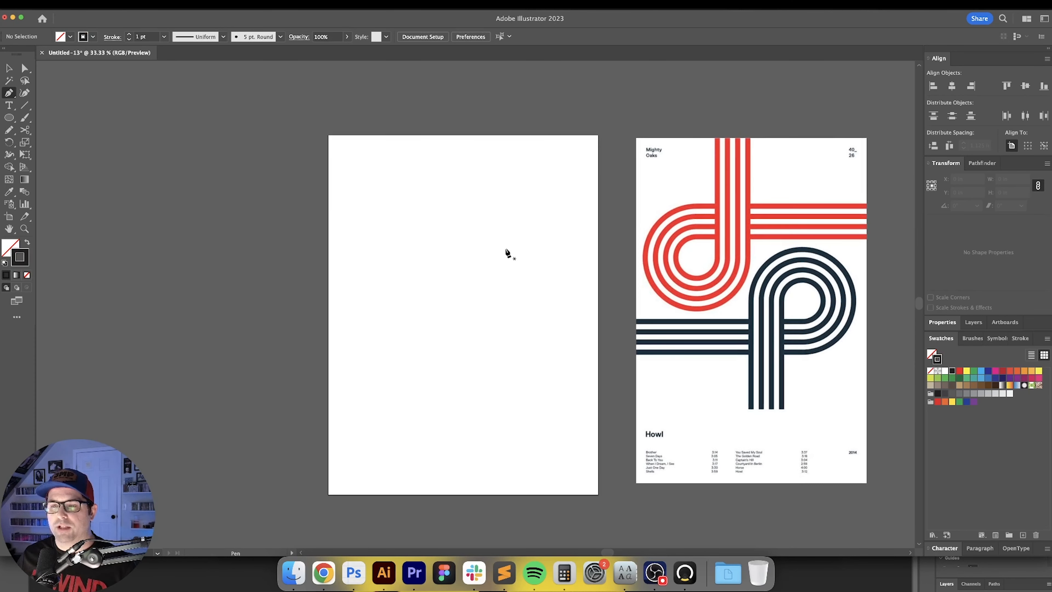
Step: Draw a horizontal line about 8.28 in long across the upper part of the blank artboard and give it a 20 pt stroke
{"action": "left_click", "coordinate": [539, 202]}
{"action": "left_click", "coordinate": [414, 202]}
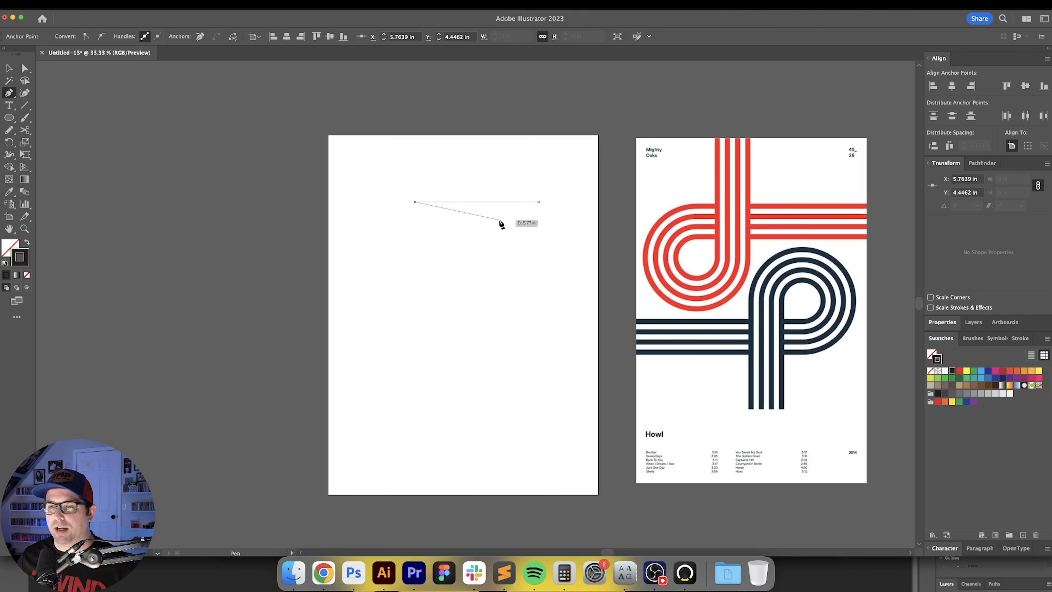
{"action": "left_click", "coordinate": [443, 190], "text": "super"}
{"action": "left_click", "coordinate": [444, 202]}
{"action": "left_click", "coordinate": [145, 36]}
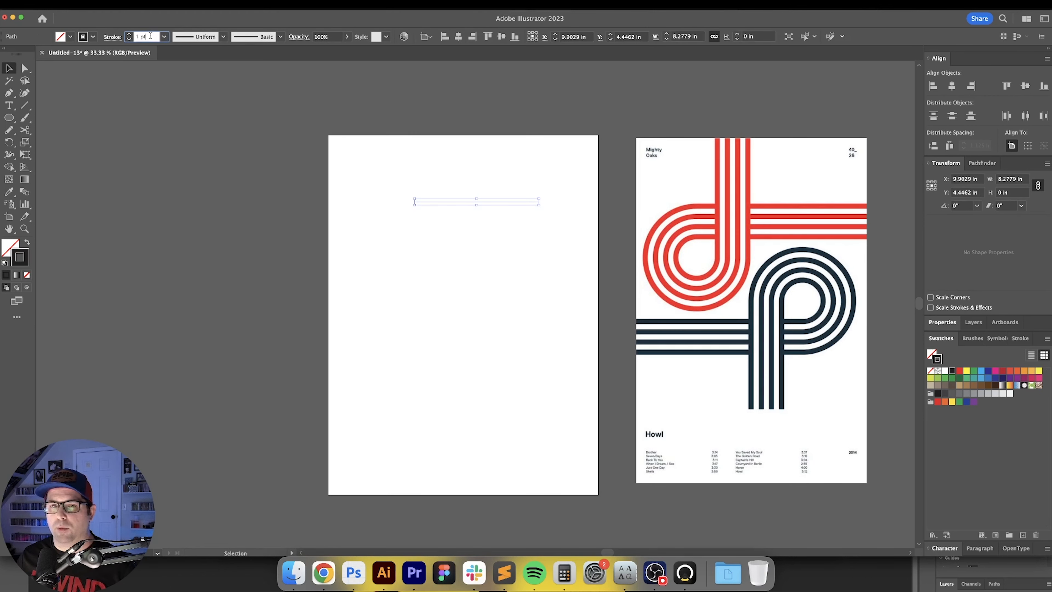
{"action": "type", "text": "10"}
{"action": "key", "text": "Return"}
{"action": "type", "text": "20"}
{"action": "key", "text": "Return"}
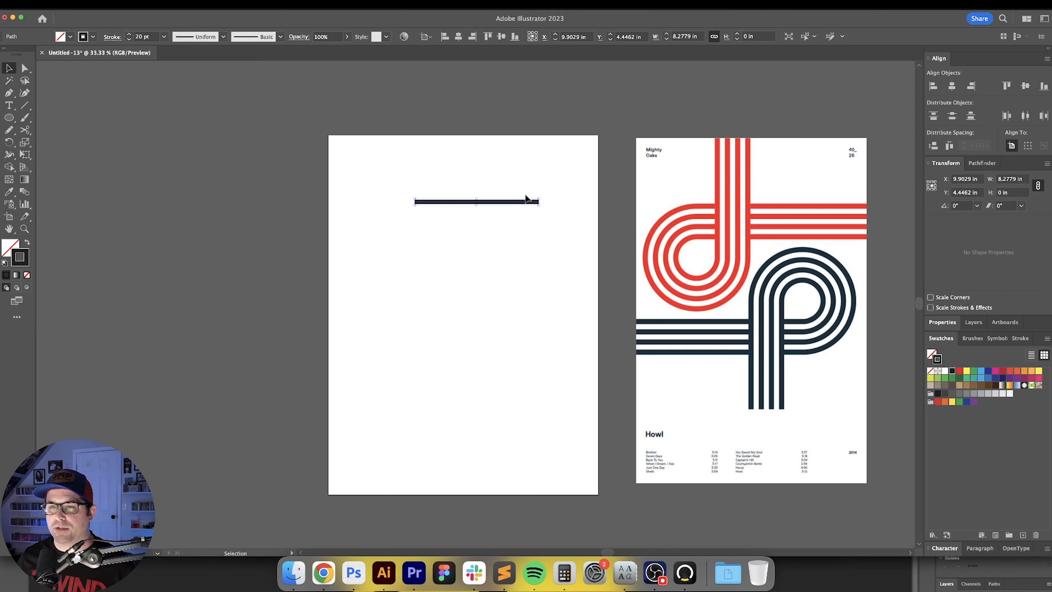
Step: Make a copy of the line moved 0 in horizontally and 0.75 in vertically below the original
{"action": "key", "text": "super+equal"}
{"action": "left_click", "coordinate": [451, 166]}
{"action": "left_click_drag", "start_coordinate": [451, 166], "coordinate": [563, 241]}
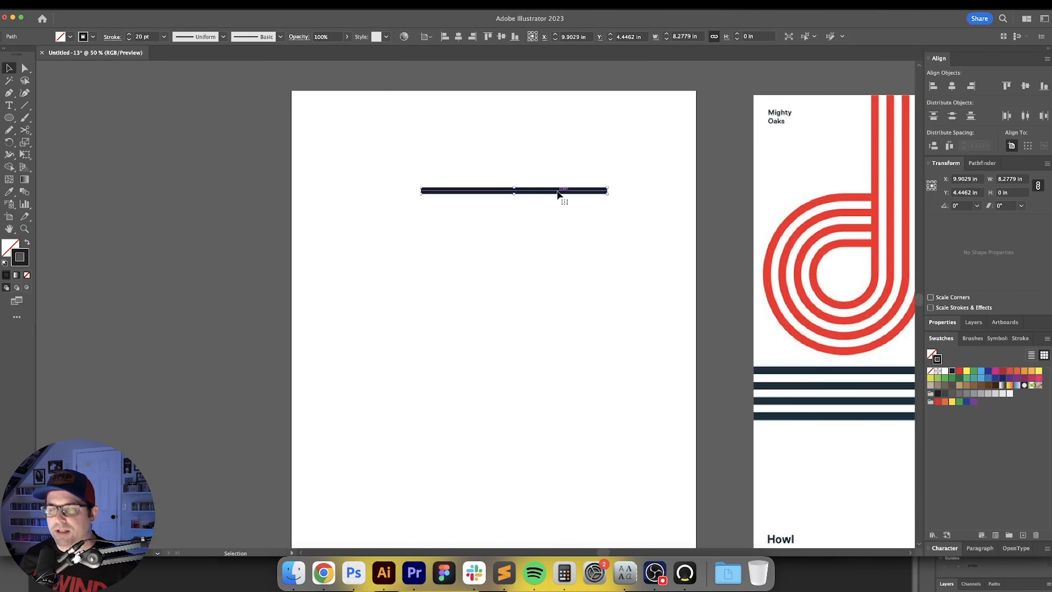
{"action": "key", "text": "Return"}
{"action": "type", "text": "0"}
{"action": "key", "text": "Tab"}
{"action": "type", "text": "."}
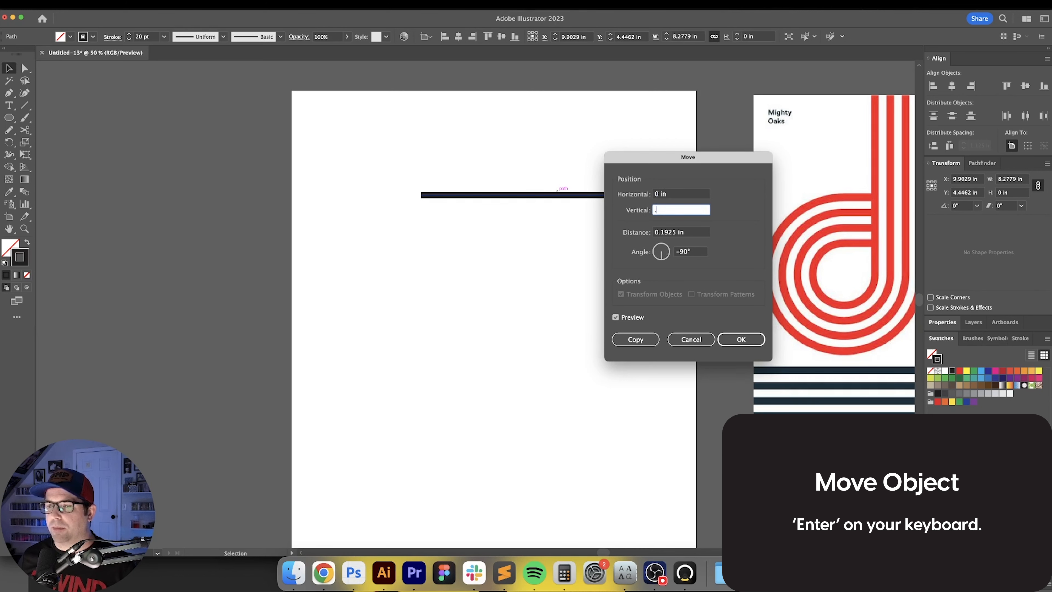
{"action": "type", "text": "75"}
{"action": "key", "text": "Tab"}
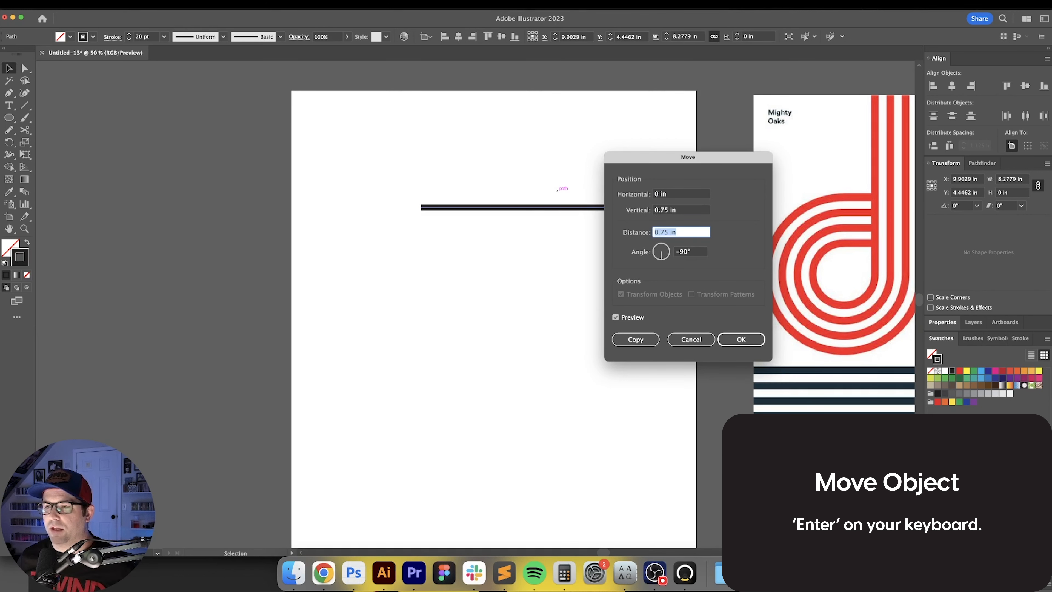
{"action": "left_click", "coordinate": [638, 345]}
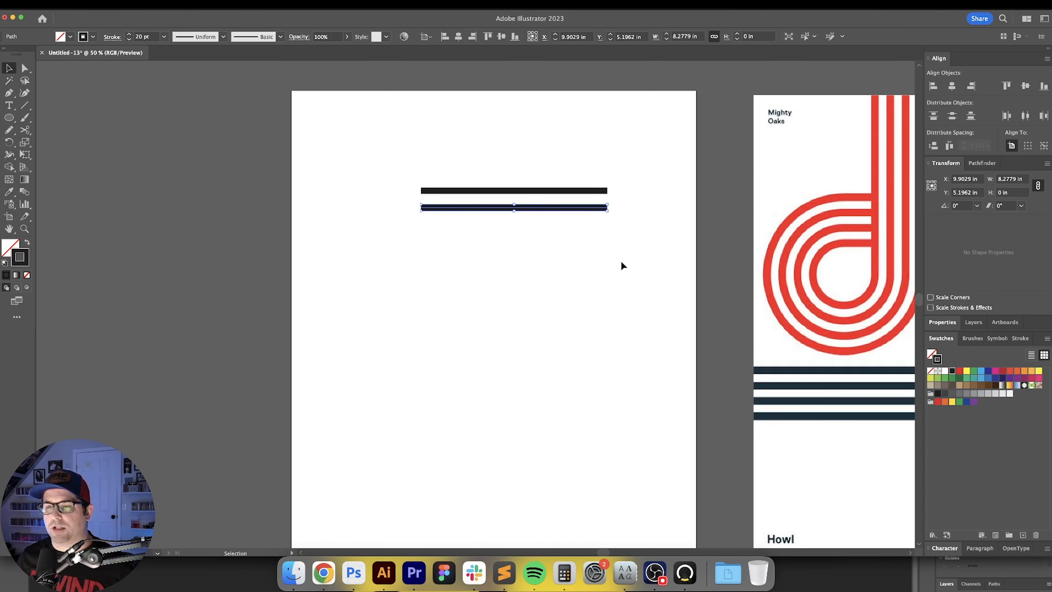
Step: Repeat the offset copy two more times to make a stack of four evenly spaced lines
{"action": "key", "text": "super+d"}
{"action": "key", "text": "super+d"}
{"action": "left_click", "coordinate": [603, 295]}
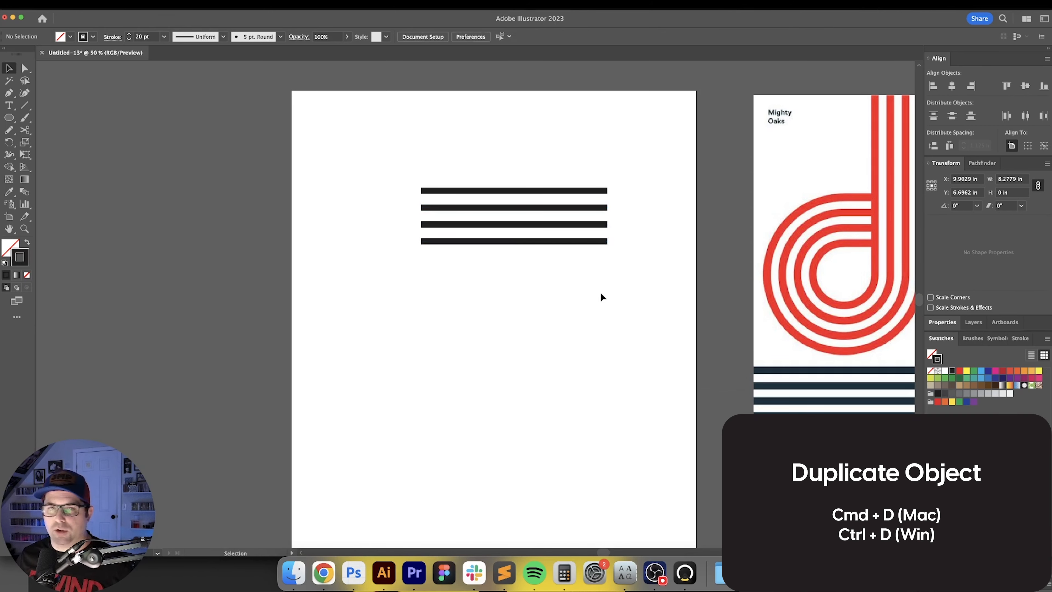
Step: Draw an unfilled circle about 5.06 in across beside the left ends of the four lines
{"action": "key", "text": "space"}
{"action": "left_click_drag", "start_coordinate": [601, 298], "coordinate": [626, 371]}
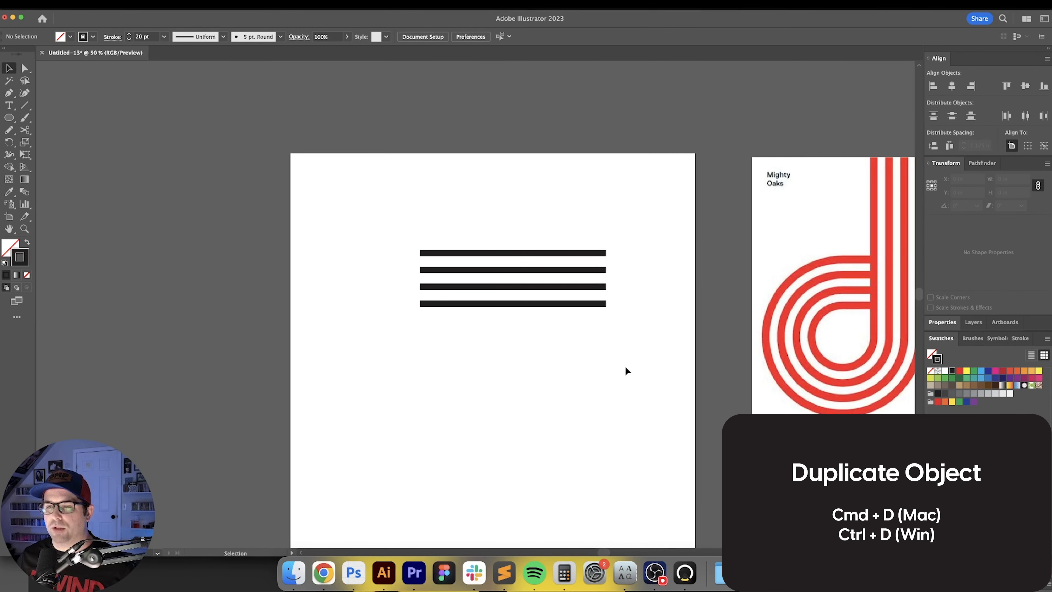
{"action": "key", "text": "l"}
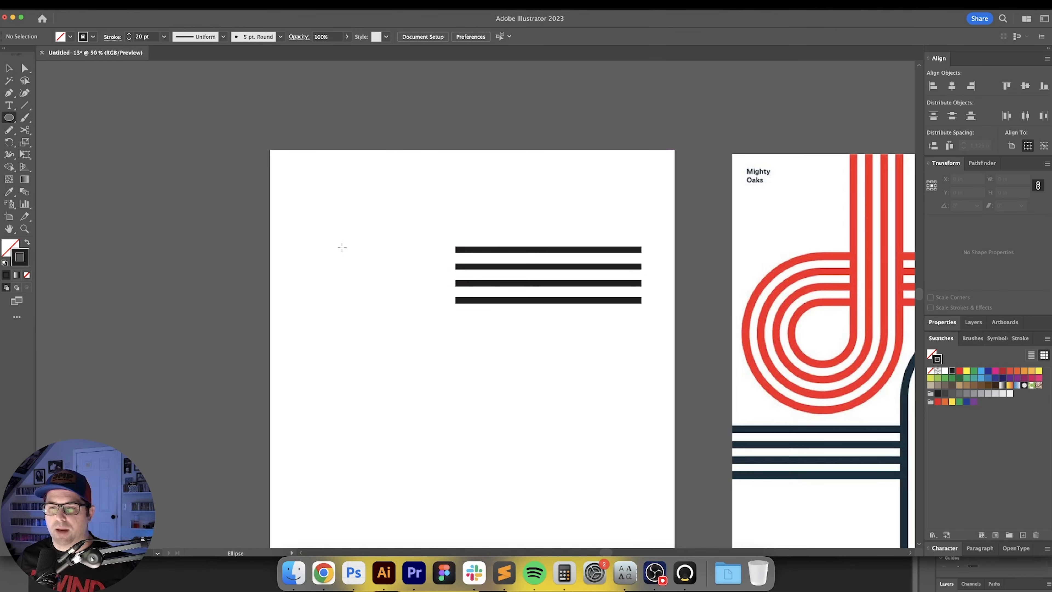
{"action": "left_click_drag", "start_coordinate": [333, 245], "coordinate": [433, 359]}
{"action": "key", "text": "v"}
{"action": "left_click", "coordinate": [435, 349]}
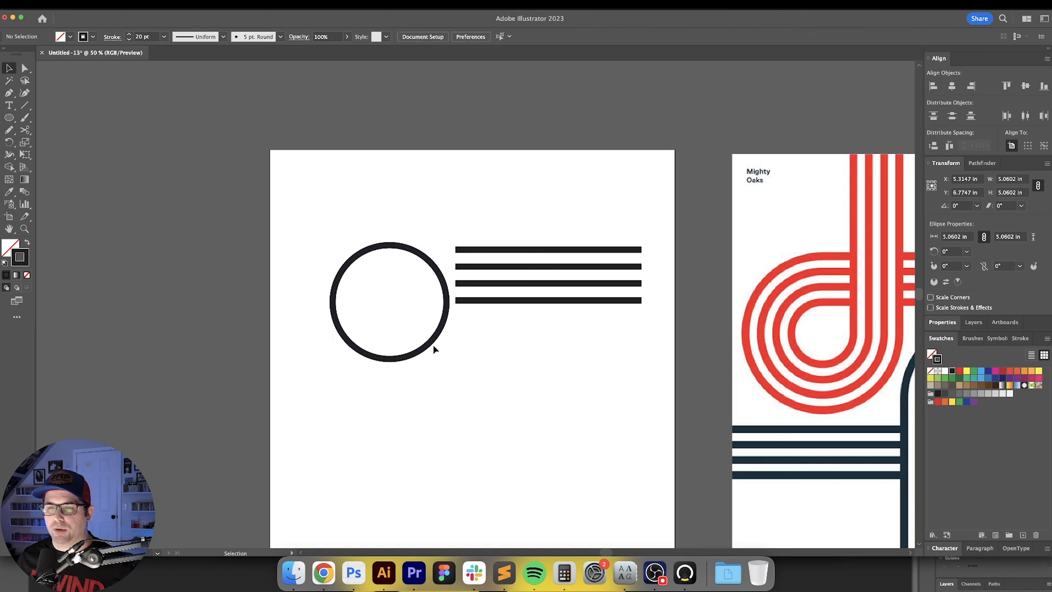
Step: Delete the circle's right and bottom anchor points to leave only the upper-left quarter arc
{"action": "scroll", "coordinate": [408, 309], "scroll_direction": "up", "scroll_amount": 2}
{"action": "left_click_drag", "start_coordinate": [407, 308], "coordinate": [409, 317]}
{"action": "left_click", "coordinate": [470, 366]}
{"action": "left_click", "coordinate": [507, 415]}
{"action": "key", "text": "a"}
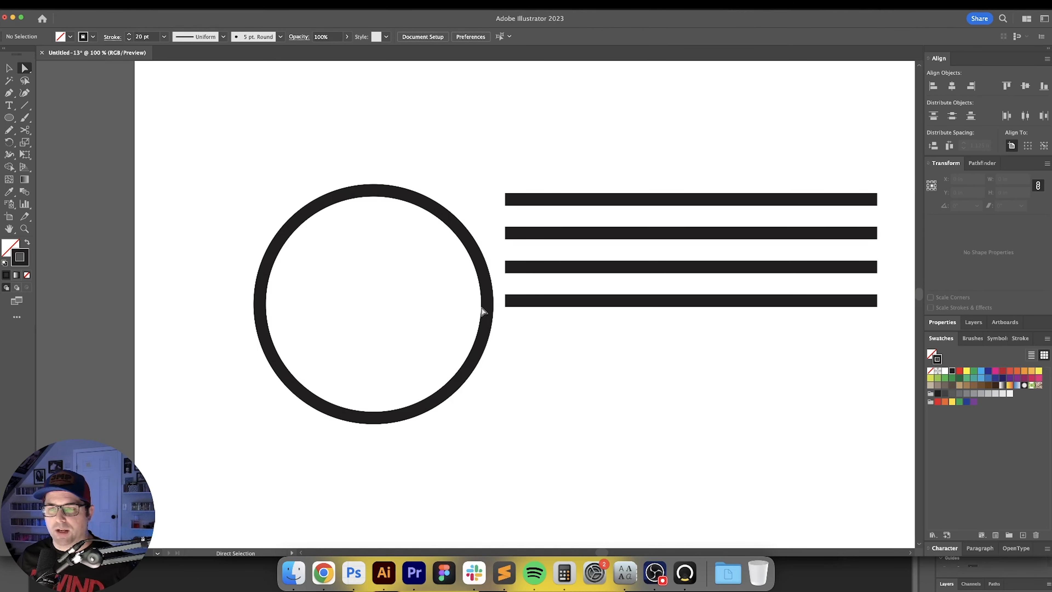
{"action": "left_click_drag", "start_coordinate": [443, 414], "coordinate": [441, 467]}
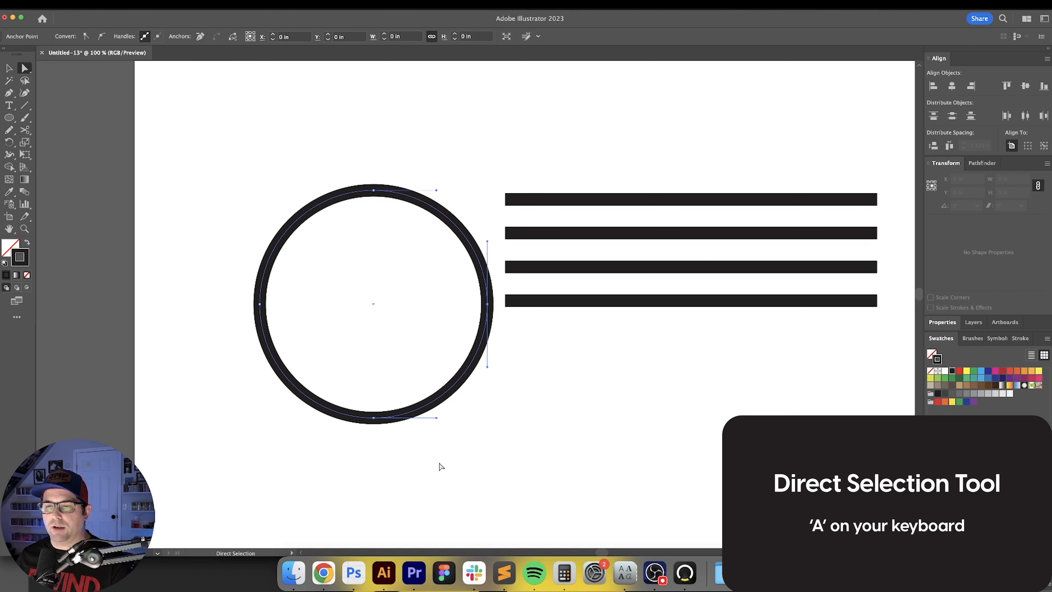
{"action": "key", "text": "Delete"}
{"action": "left_click", "coordinate": [456, 474]}
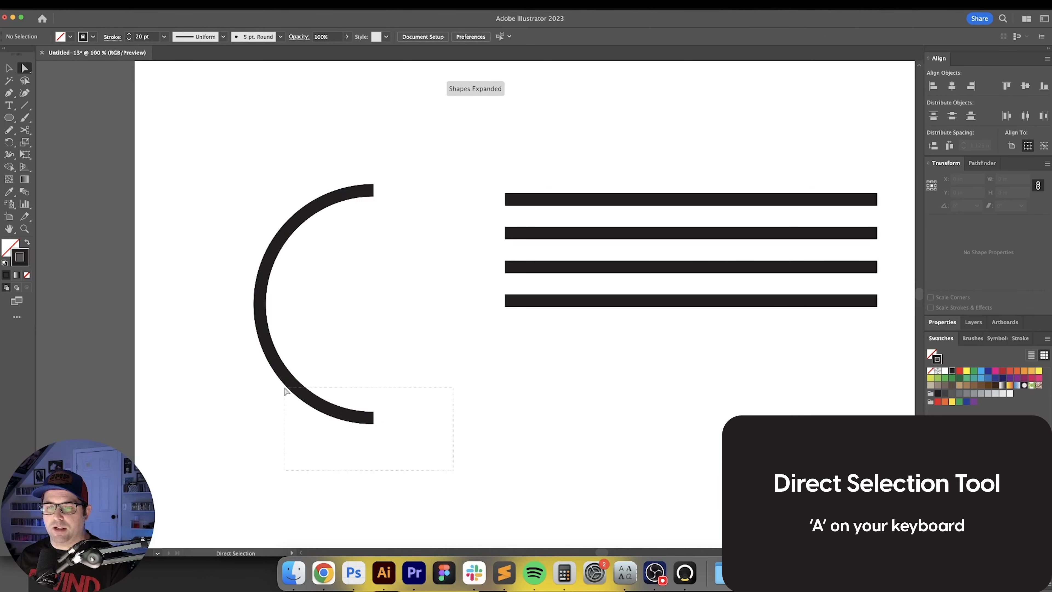
{"action": "left_click_drag", "start_coordinate": [285, 390], "coordinate": [286, 390]}
{"action": "key", "text": "Delete"}
{"action": "key", "text": "v"}
Step: Set the quarter arc's height to 3 in, scaling its width proportionally
{"action": "left_click", "coordinate": [353, 393]}
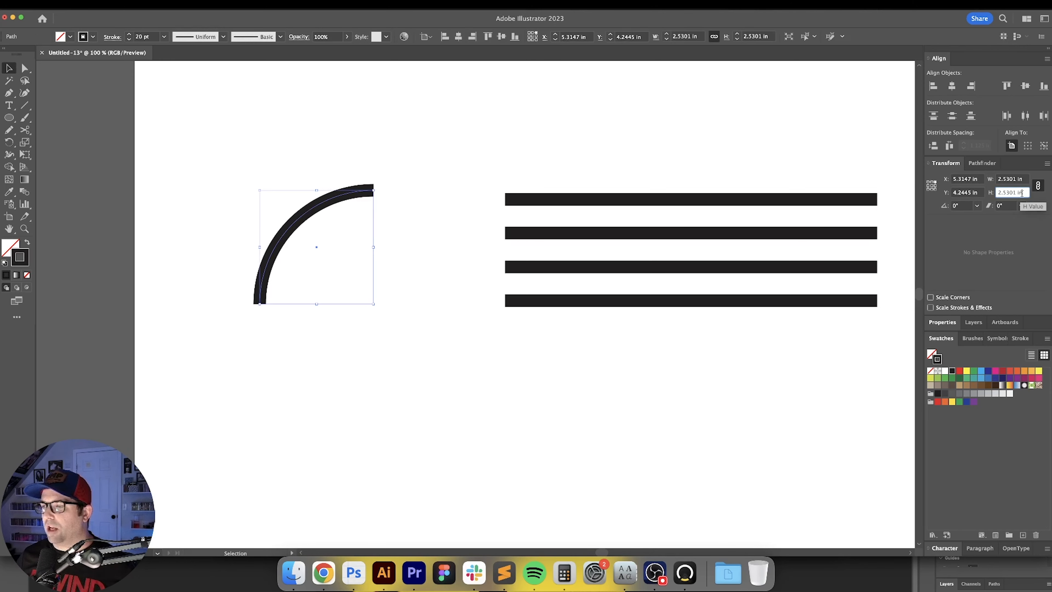
{"action": "key", "text": "Down"}
{"action": "key", "text": "Up"}
{"action": "key", "text": "Up"}
{"action": "key", "text": "Up"}
{"action": "key", "text": "Up"}
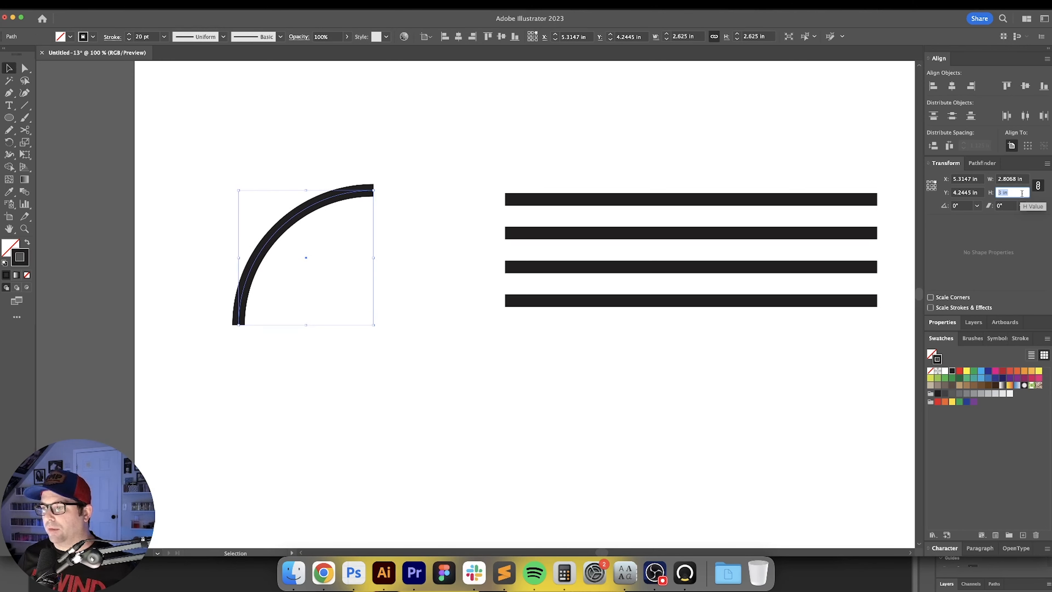
{"action": "left_click", "coordinate": [1021, 193]}
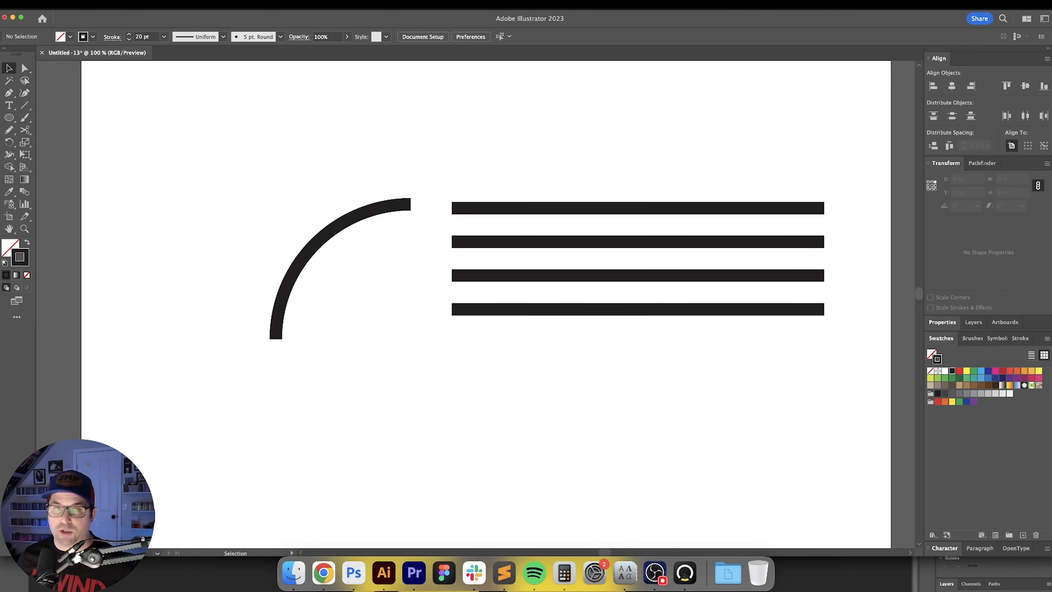
Step: Turn on Snap to Point and move the arc so its upper end meets the top line's left end
{"action": "left_click", "coordinate": [184, 4]}
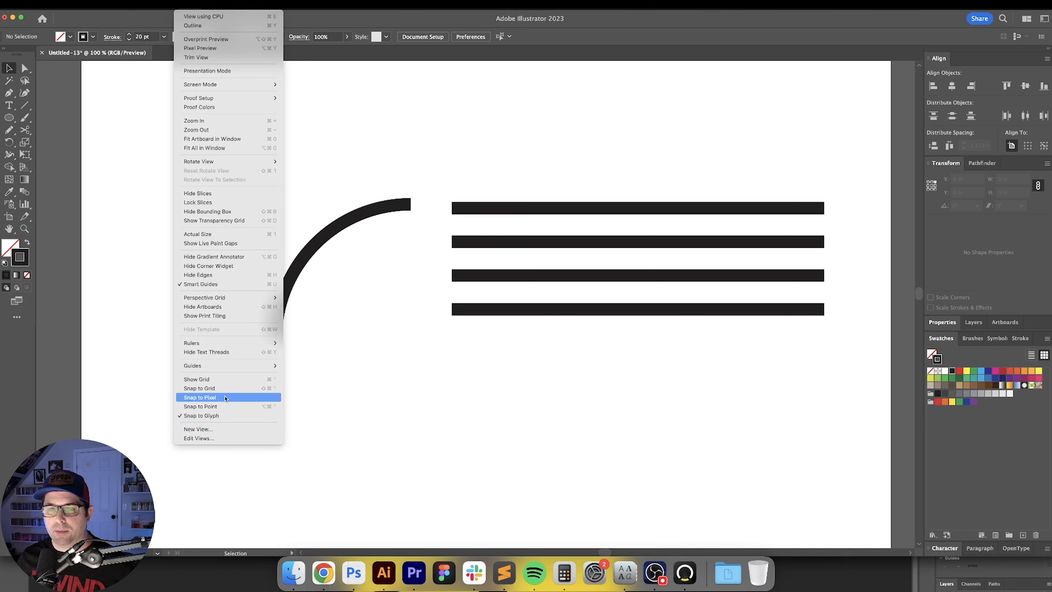
{"action": "left_click", "coordinate": [227, 406]}
{"action": "left_click_drag", "start_coordinate": [350, 221], "coordinate": [392, 223]}
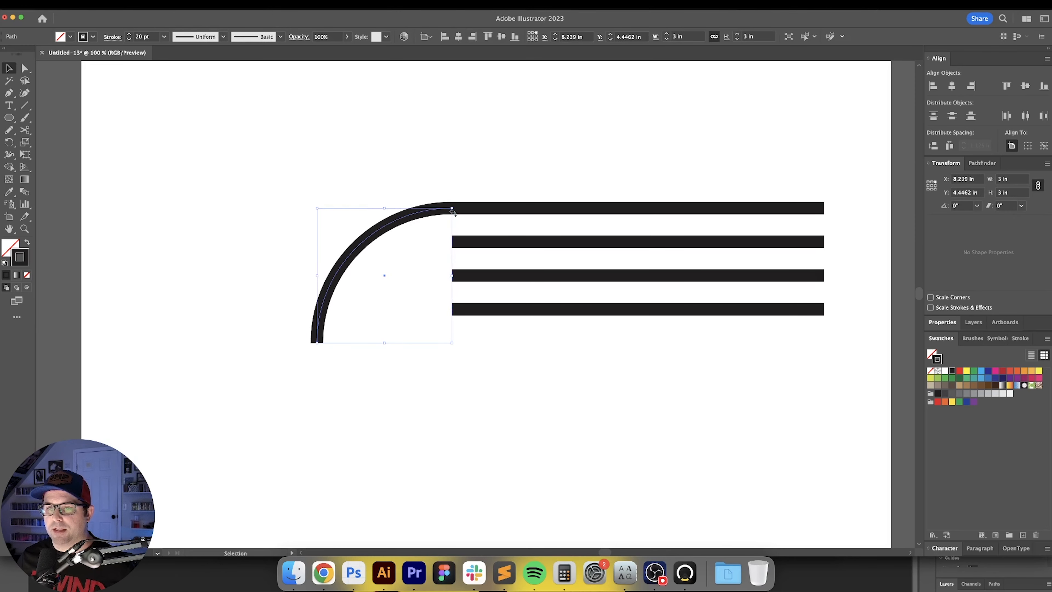
{"action": "scroll", "coordinate": [452, 212], "scroll_direction": "up", "scroll_amount": 4}
{"action": "scroll", "coordinate": [383, 229], "scroll_direction": "down", "scroll_amount": 4}
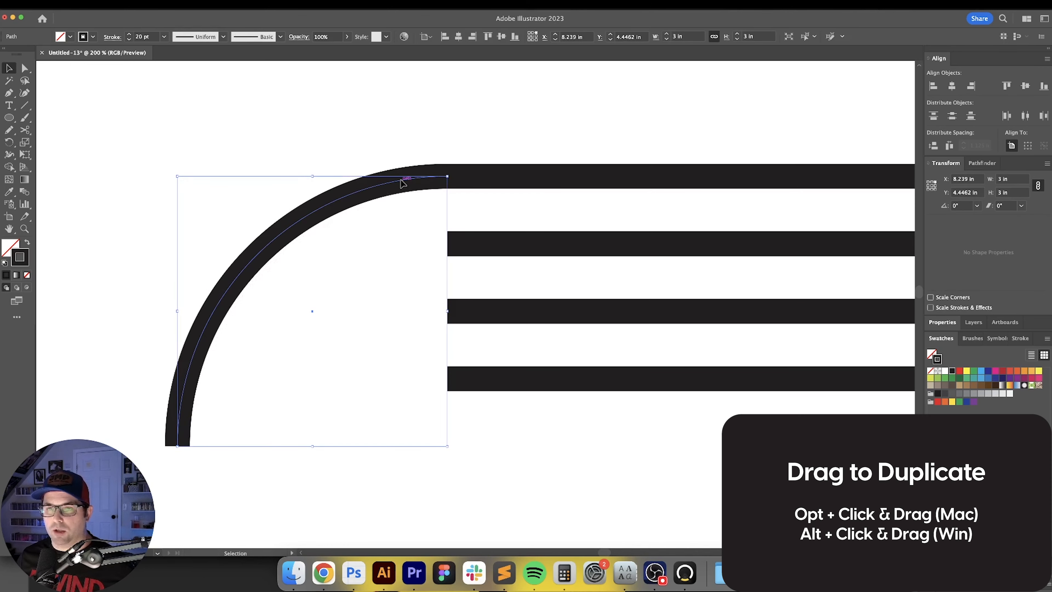
Step: Duplicate the arc onto the second line's left end and scale the copy proportionally to 2.25 in
{"action": "left_click_drag", "start_coordinate": [402, 182], "coordinate": [429, 196]}
{"action": "left_click", "coordinate": [406, 221]}
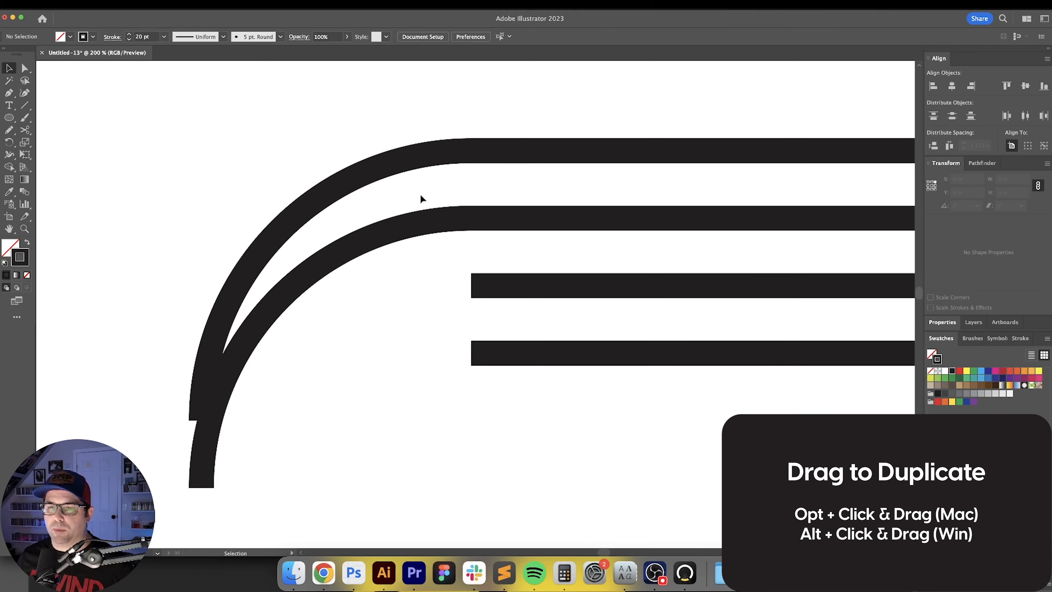
{"action": "left_click", "coordinate": [340, 270]}
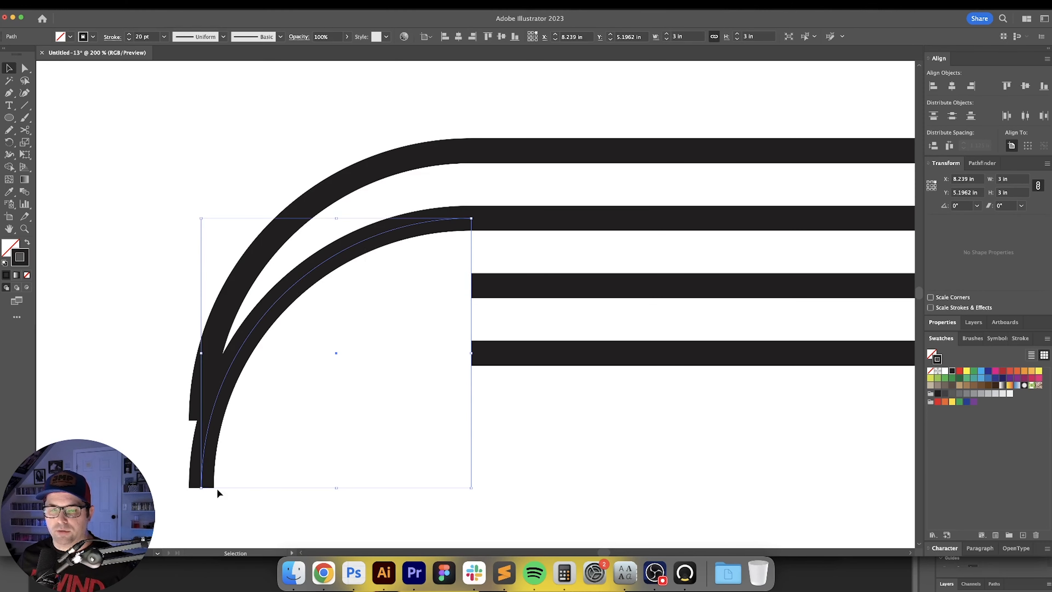
{"action": "left_click_drag", "start_coordinate": [201, 488], "coordinate": [249, 422]}
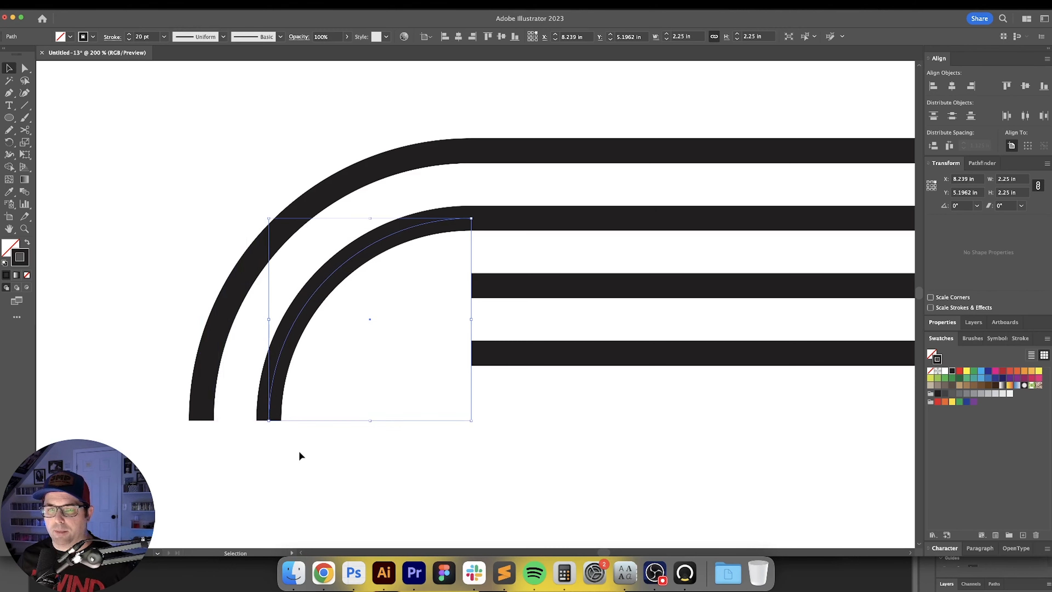
Step: Duplicate the arc onto the third line scaled to 1.5 in, and onto the fourth line scaled smaller, with the lower ends level
{"action": "left_click_drag", "start_coordinate": [301, 456], "coordinate": [313, 386]}
{"action": "left_click_drag", "start_coordinate": [432, 155], "coordinate": [432, 223]}
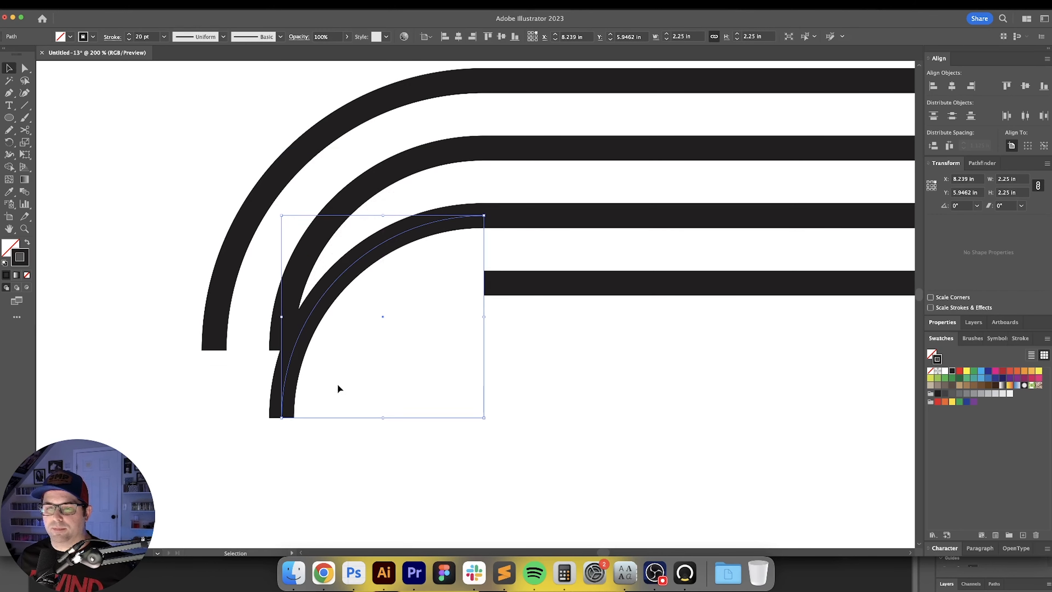
{"action": "left_click_drag", "start_coordinate": [281, 418], "coordinate": [345, 351]}
{"action": "left_click_drag", "start_coordinate": [461, 219], "coordinate": [460, 286]}
{"action": "left_click_drag", "start_coordinate": [341, 426], "coordinate": [409, 360]}
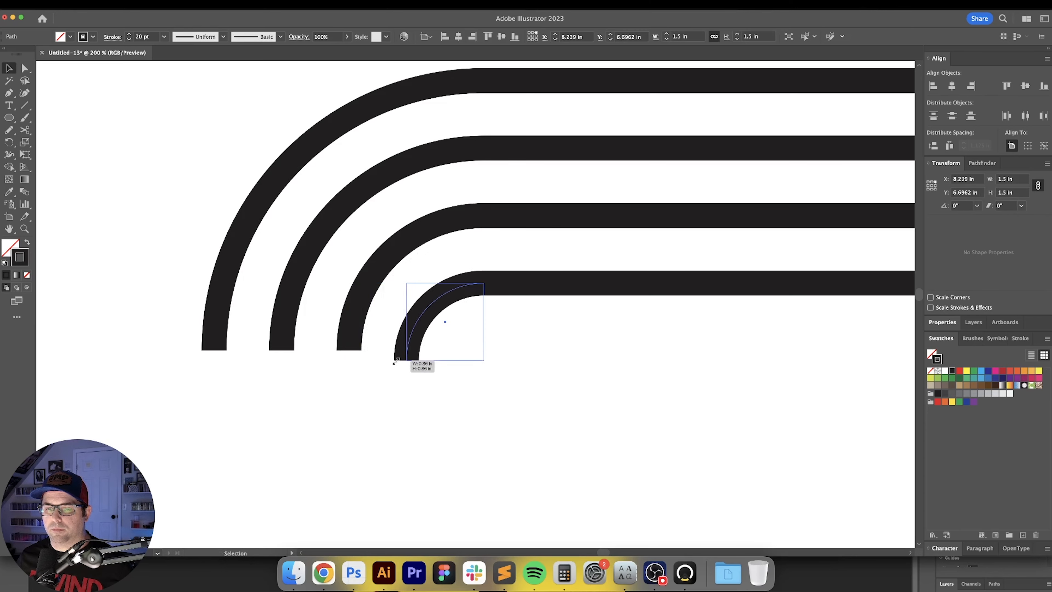
Step: Duplicate the four arcs, rotate the copies 90° counterclockwise and attach them beneath the originals to continue the curves
{"action": "key", "text": "super+0"}
{"action": "left_click", "coordinate": [352, 97]}
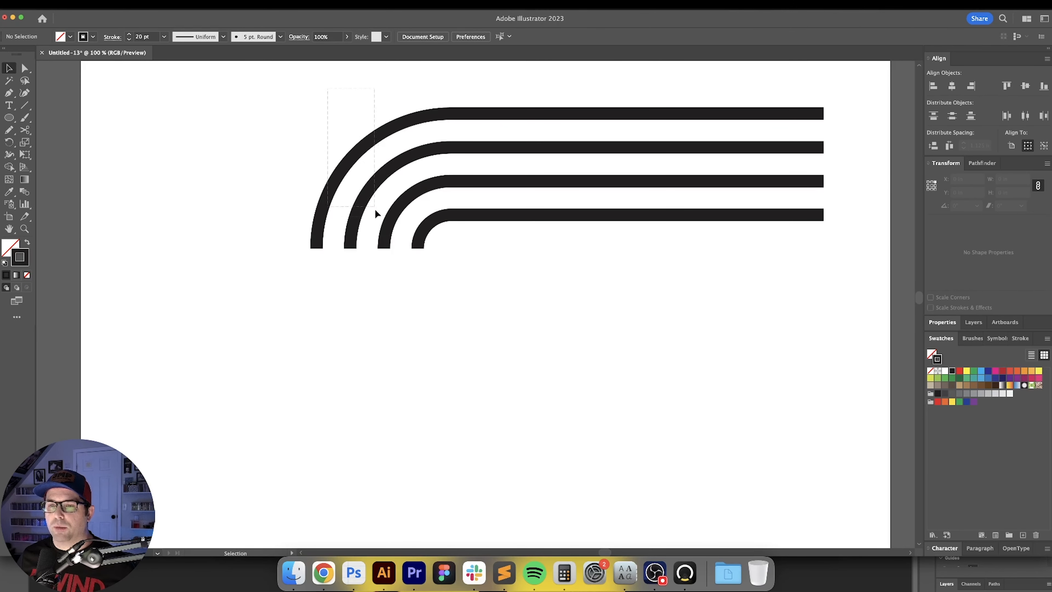
{"action": "left_click_drag", "start_coordinate": [429, 289], "coordinate": [429, 290]}
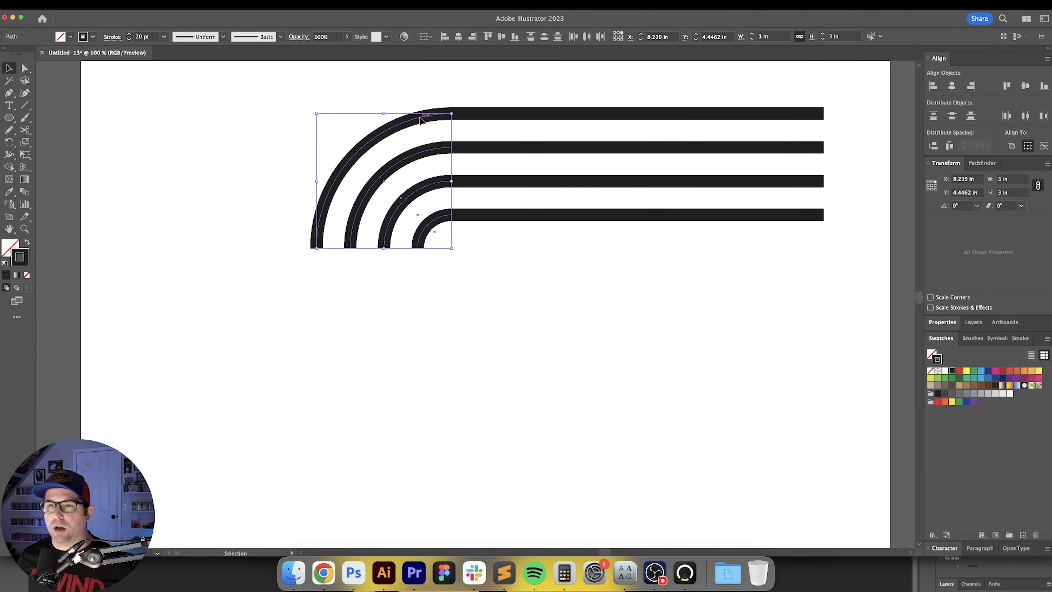
{"action": "left_click_drag", "start_coordinate": [420, 119], "coordinate": [419, 288]}
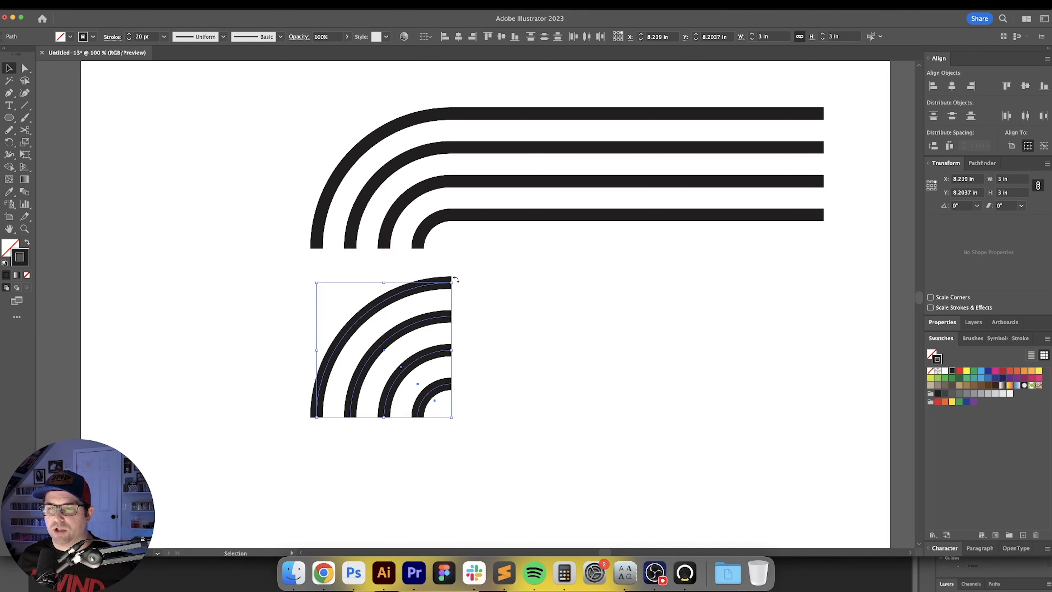
{"action": "left_click_drag", "start_coordinate": [454, 279], "coordinate": [313, 274]}
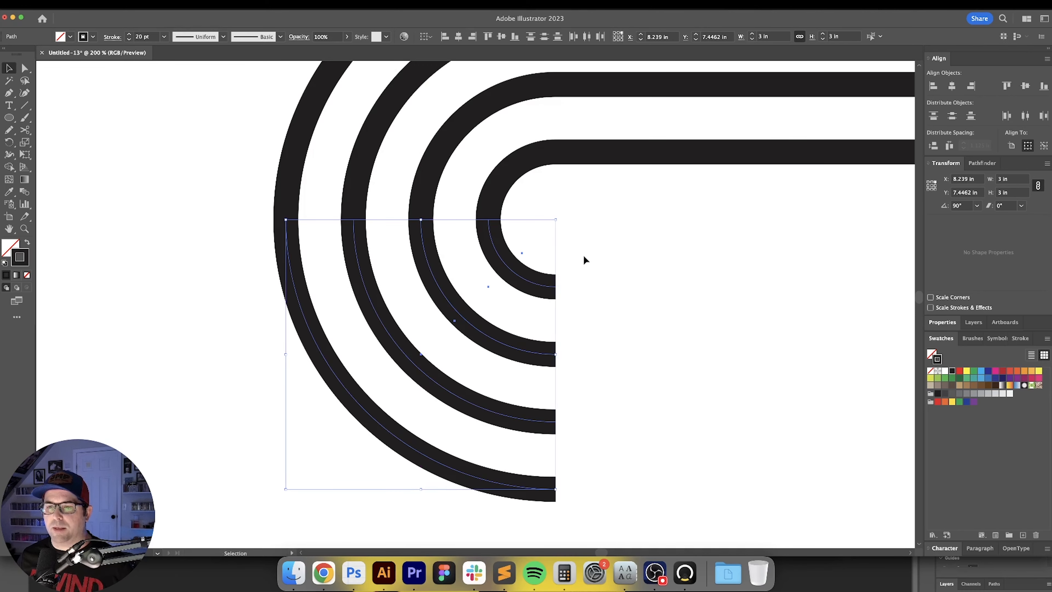
Step: Duplicate the lower-left arcs to the right and rotate the copies another 90° to form the lower-right quarter of the loop
{"action": "left_click", "coordinate": [584, 255]}
{"action": "left_click_drag", "start_coordinate": [603, 290], "coordinate": [471, 254]}
{"action": "key", "text": "super+minus"}
{"action": "left_click_drag", "start_coordinate": [484, 301], "coordinate": [452, 330]}
{"action": "left_click_drag", "start_coordinate": [443, 263], "coordinate": [372, 471]}
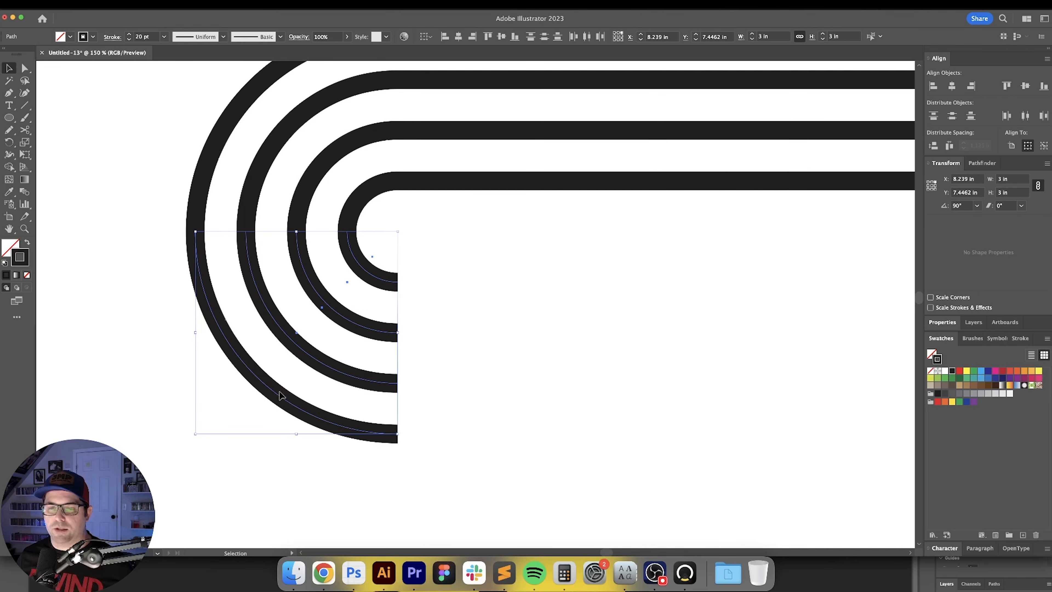
{"action": "left_click_drag", "start_coordinate": [273, 393], "coordinate": [532, 393]}
{"action": "left_click_drag", "start_coordinate": [637, 215], "coordinate": [441, 182]}
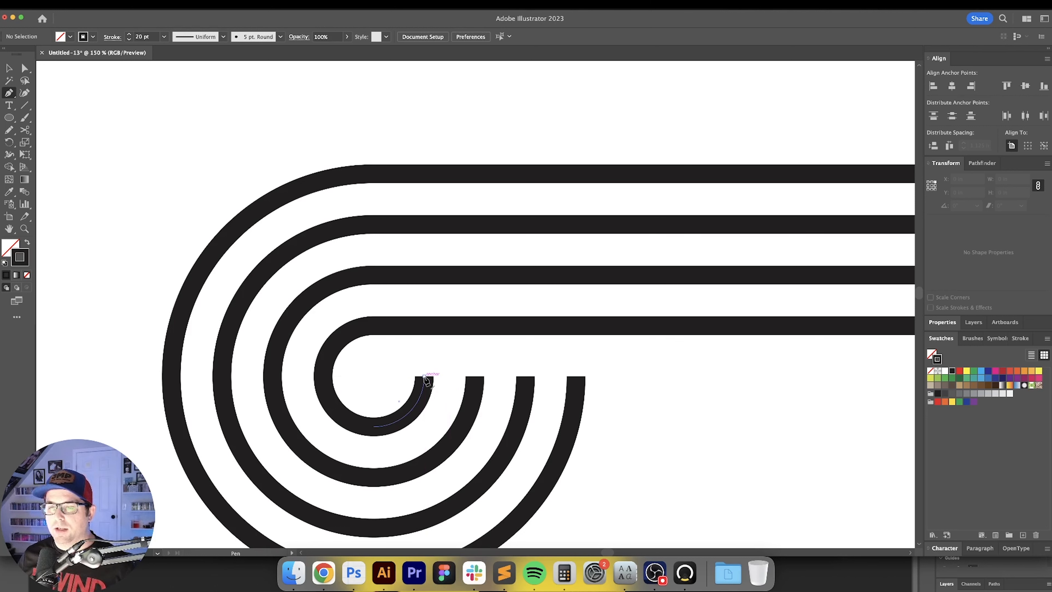
Step: Extend the four open arc ends straight up to the lowest horizontal line with the Pen tool
{"action": "left_click_drag", "start_coordinate": [424, 378], "coordinate": [425, 329]}
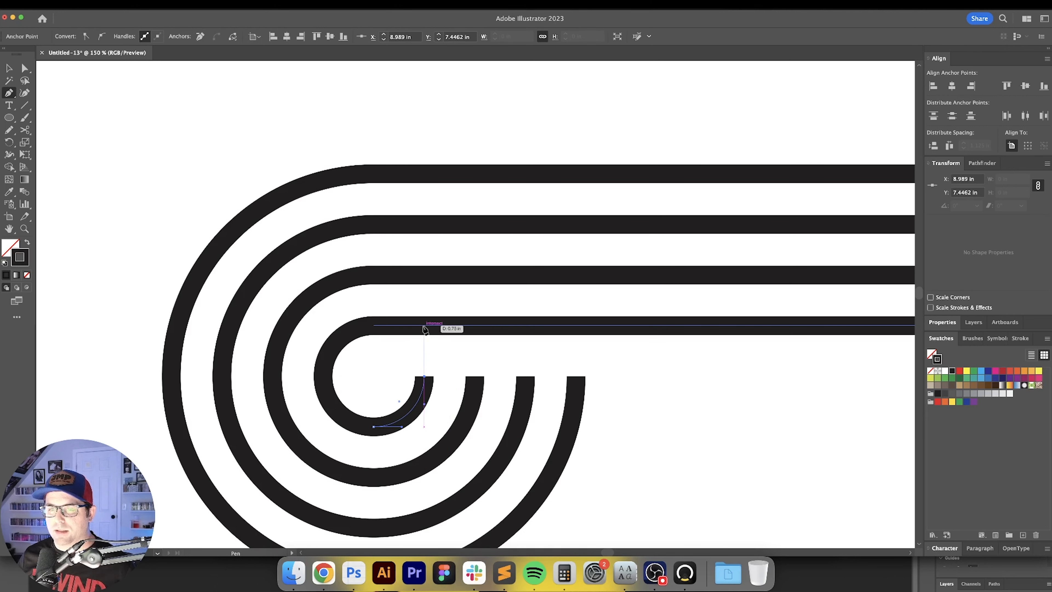
{"action": "left_click", "coordinate": [423, 326]}
{"action": "left_click", "coordinate": [475, 361], "text": "super"}
{"action": "left_click", "coordinate": [475, 377]}
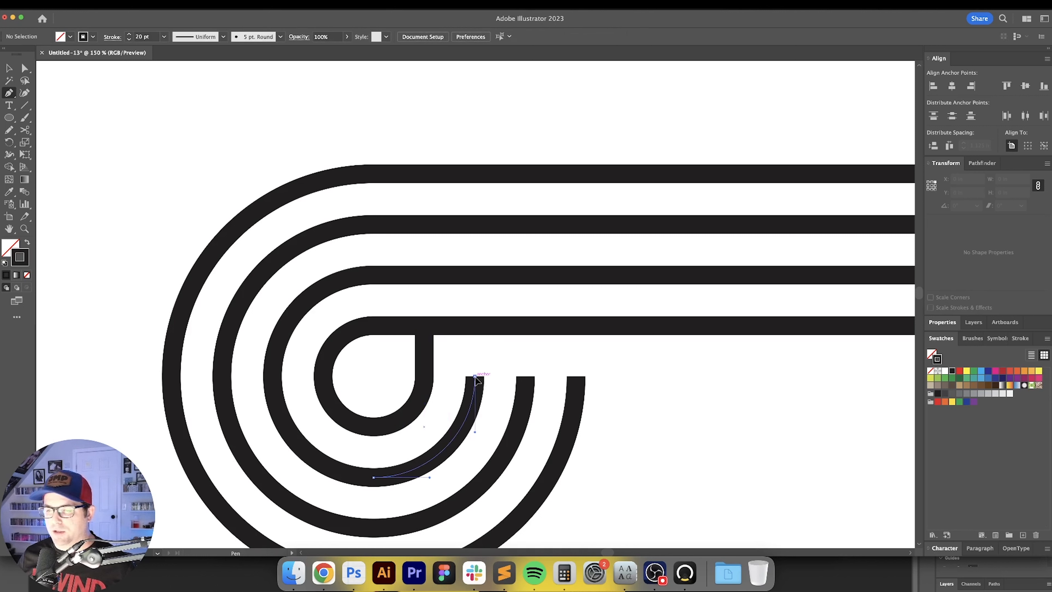
{"action": "left_click", "coordinate": [475, 326]}
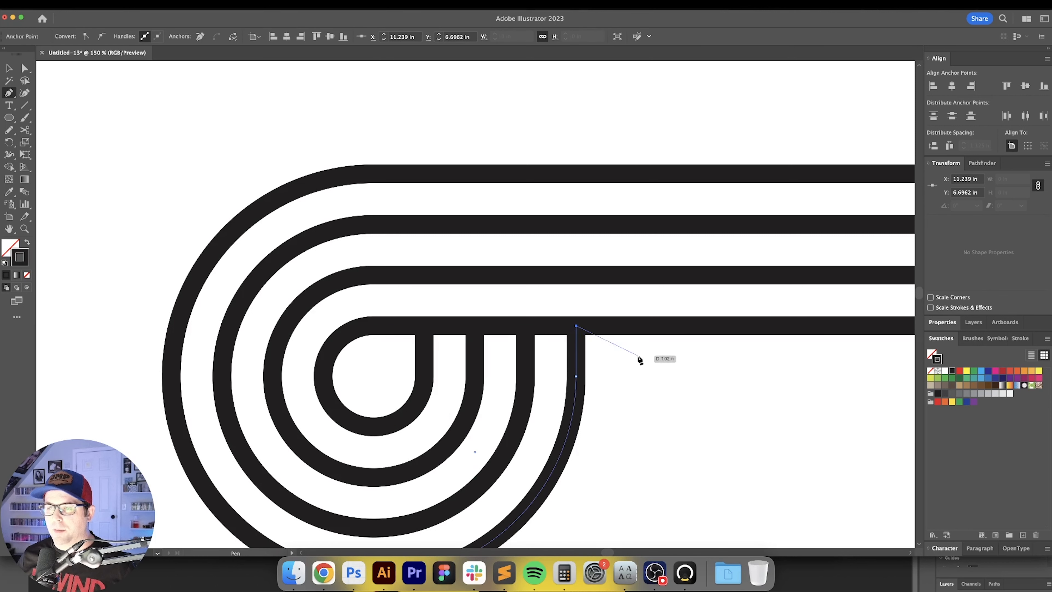
{"action": "left_click", "coordinate": [640, 360]}
{"action": "key", "text": "super+z"}
{"action": "key", "text": "v"}
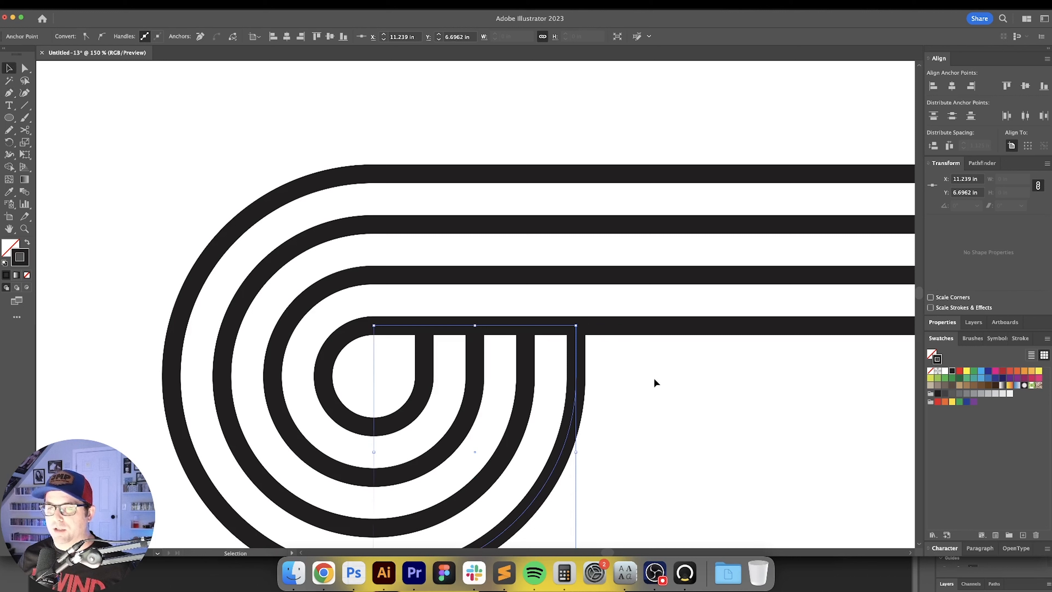
Step: Draw a vertical line about 1.21 in tall upward from the highest horizontal line, aligned with the innermost arc's straight end
{"action": "left_click", "coordinate": [655, 382]}
{"action": "key", "text": "p"}
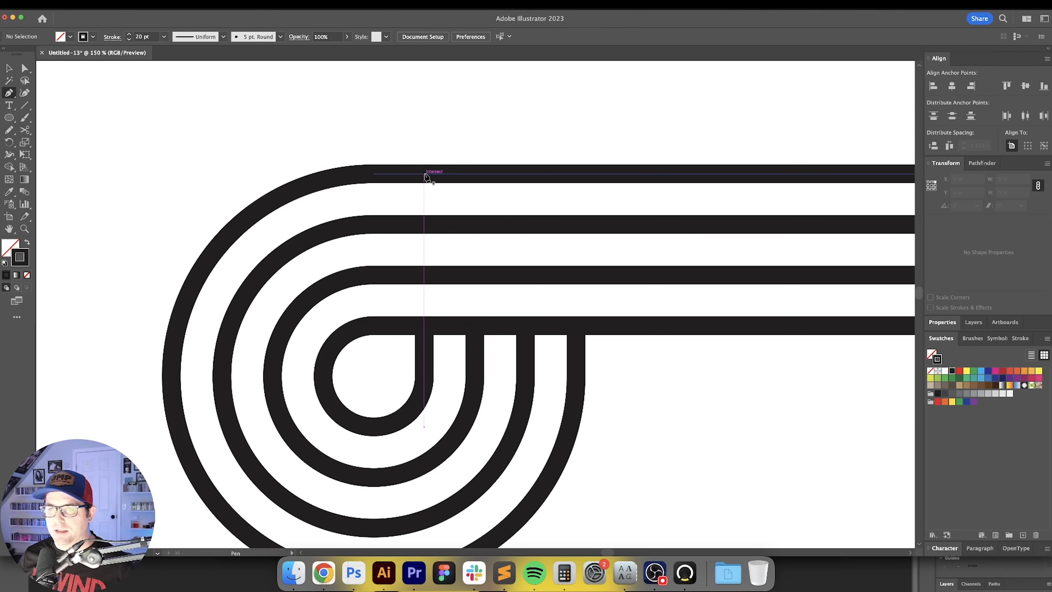
{"action": "left_click", "coordinate": [425, 176]}
{"action": "left_click", "coordinate": [424, 92]}
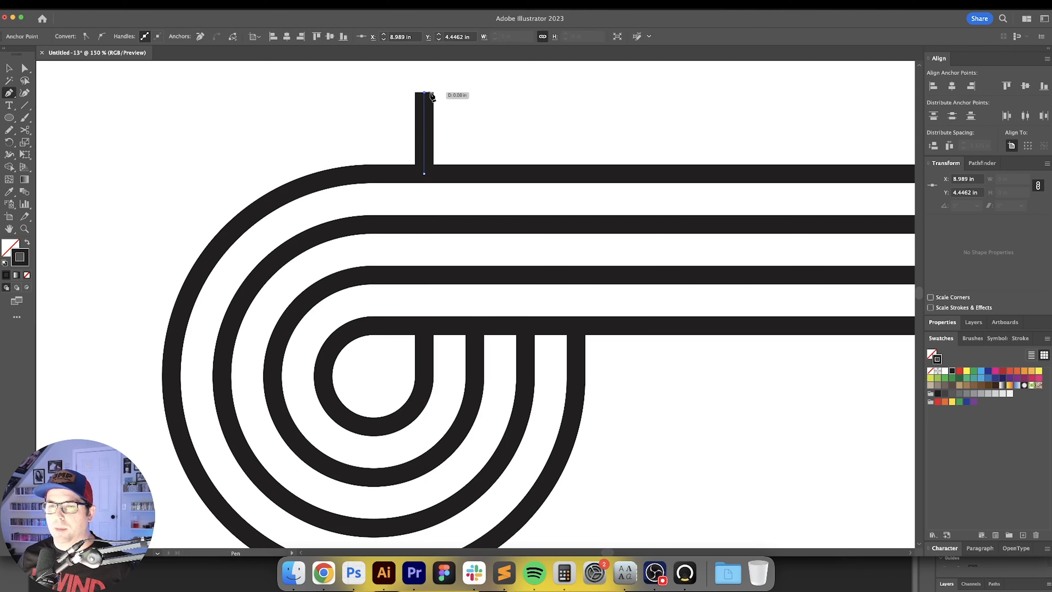
{"action": "left_click", "coordinate": [505, 131], "text": "super"}
Step: Duplicate the short vertical line three times at 0.75 in spacing so each copy aligns with an arc end below
{"action": "key", "text": "v"}
{"action": "left_click", "coordinate": [424, 129]}
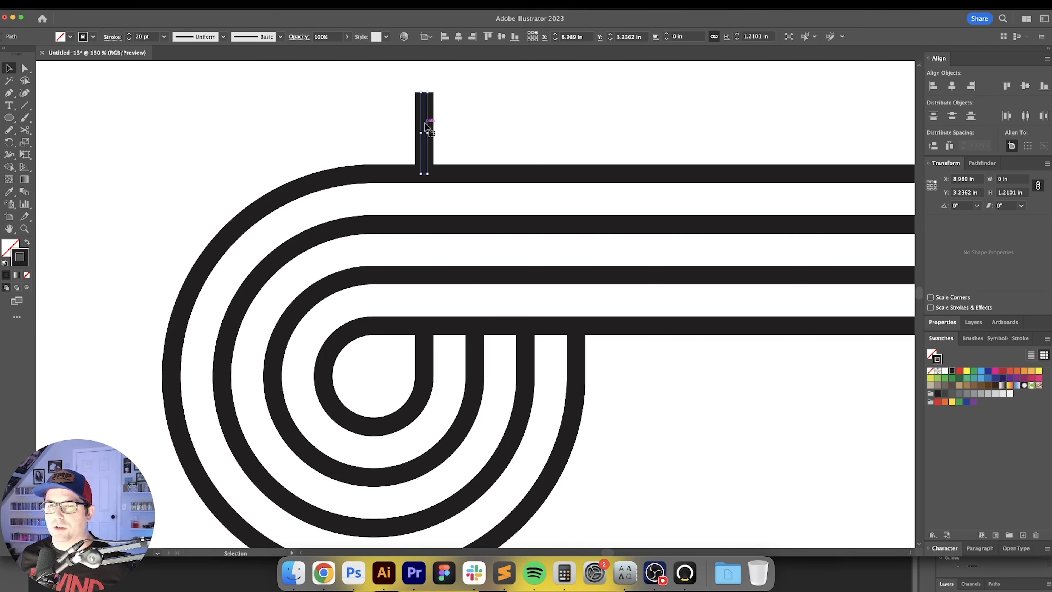
{"action": "left_click_drag", "start_coordinate": [424, 122], "coordinate": [476, 120]}
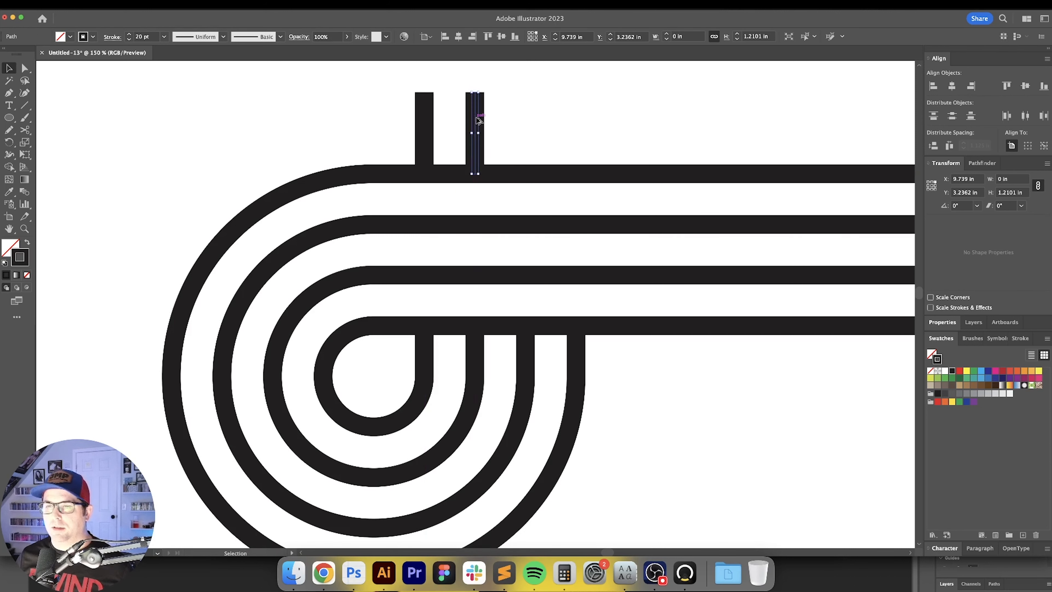
{"action": "key", "text": "super+d"}
{"action": "key", "text": "super+d"}
{"action": "left_click", "coordinate": [626, 114]}
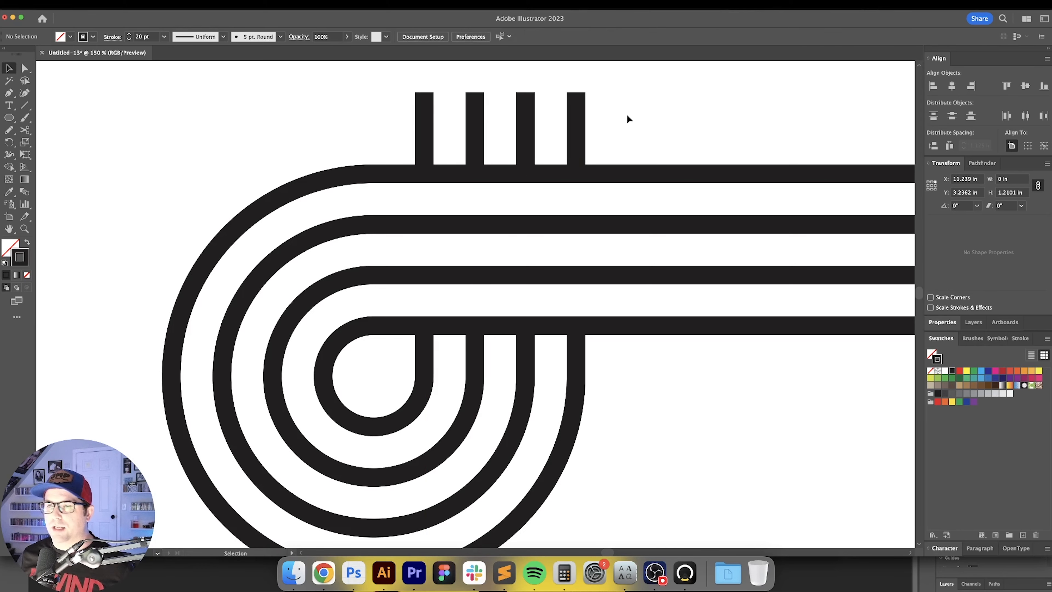
Step: Rotate the complete four-stripe loop 90° clockwise and move it to the upper-left area of the artboard
{"action": "key", "text": "super+0"}
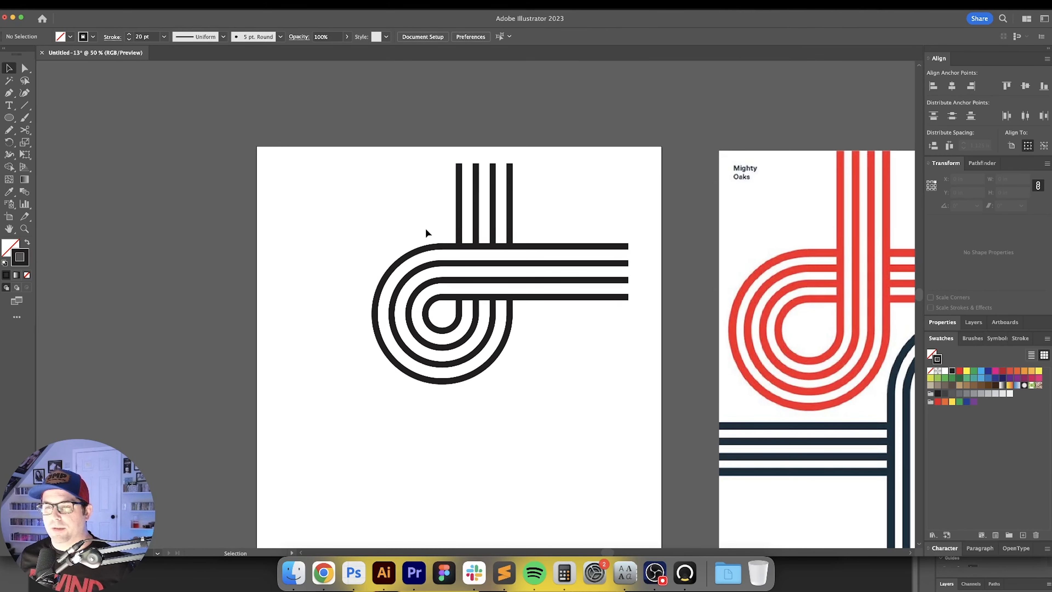
{"action": "key", "text": "super+minus"}
{"action": "left_click_drag", "start_coordinate": [548, 376], "coordinate": [553, 383]}
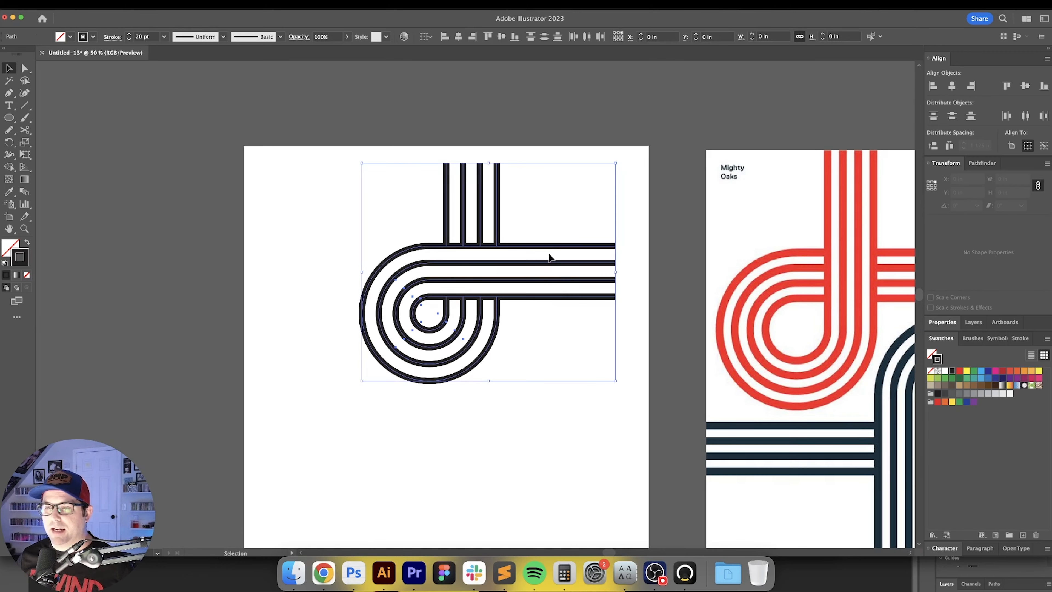
{"action": "left_click_drag", "start_coordinate": [619, 161], "coordinate": [621, 346]}
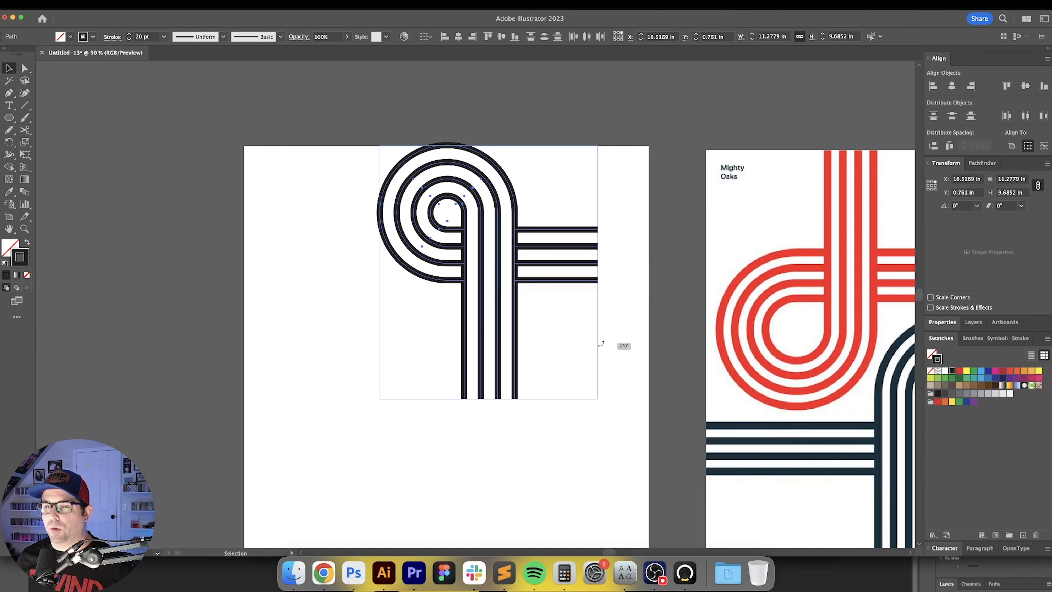
{"action": "scroll", "coordinate": [541, 272], "scroll_direction": "left", "scroll_amount": 2}
{"action": "left_click_drag", "start_coordinate": [539, 266], "coordinate": [493, 316]}
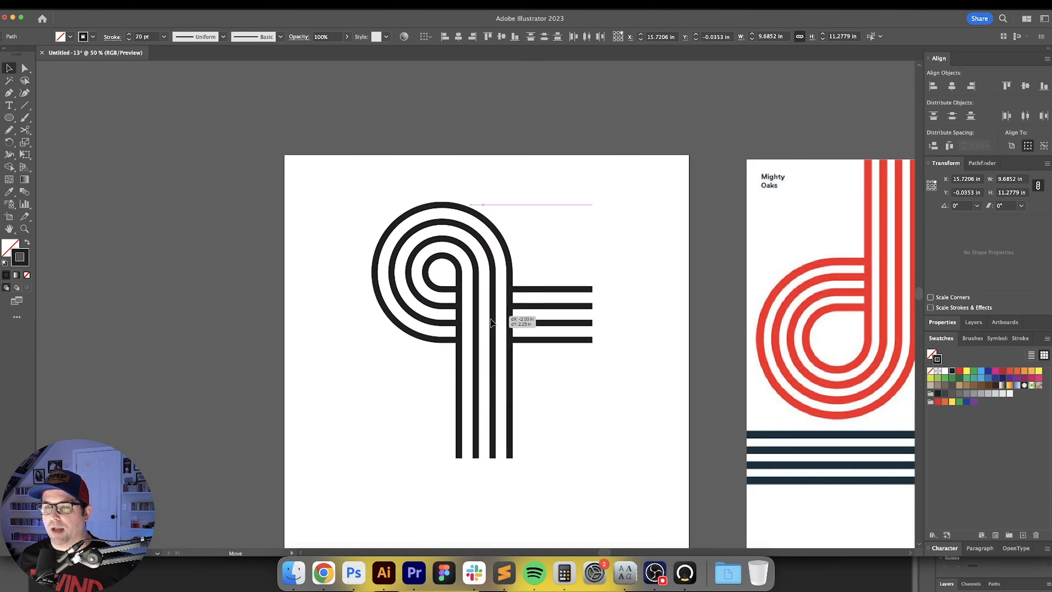
{"action": "left_click_drag", "start_coordinate": [493, 316], "coordinate": [435, 333]}
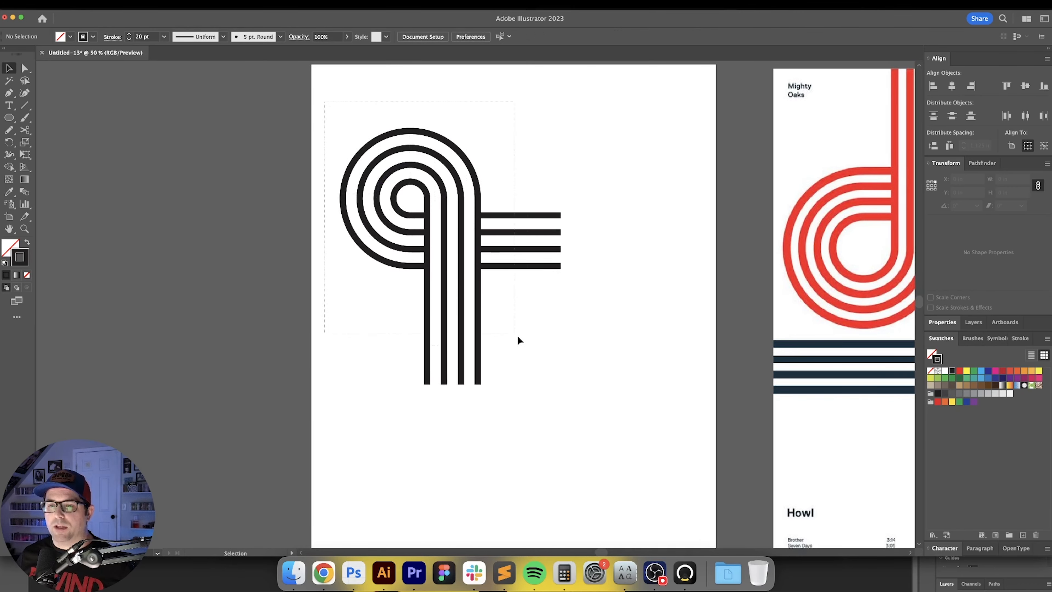
Step: Duplicate the whole loop, rotate the copy 180° and place it to the lower right, beside the original's vertical stripes
{"action": "left_click_drag", "start_coordinate": [517, 336], "coordinate": [630, 418]}
{"action": "left_click_drag", "start_coordinate": [583, 387], "coordinate": [553, 305]}
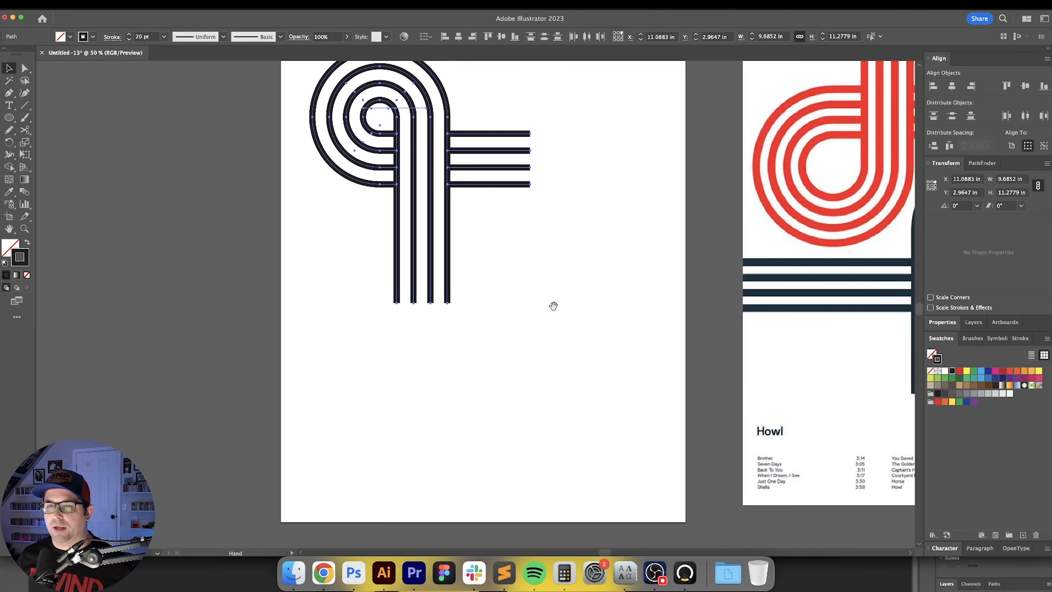
{"action": "left_click_drag", "start_coordinate": [416, 138], "coordinate": [581, 329], "text": "alt"}
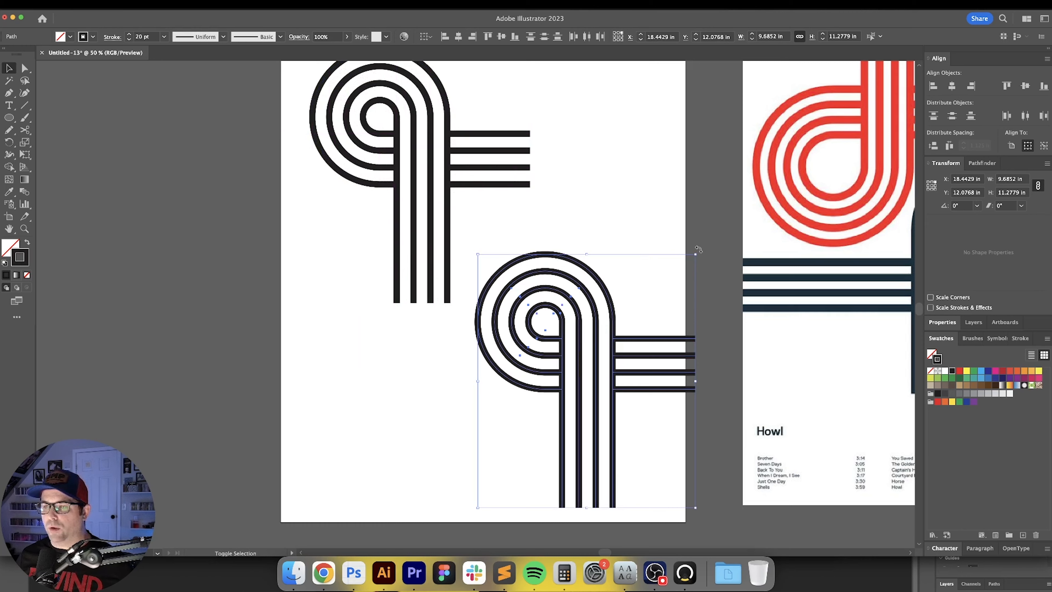
{"action": "left_click_drag", "start_coordinate": [719, 283], "coordinate": [492, 459]}
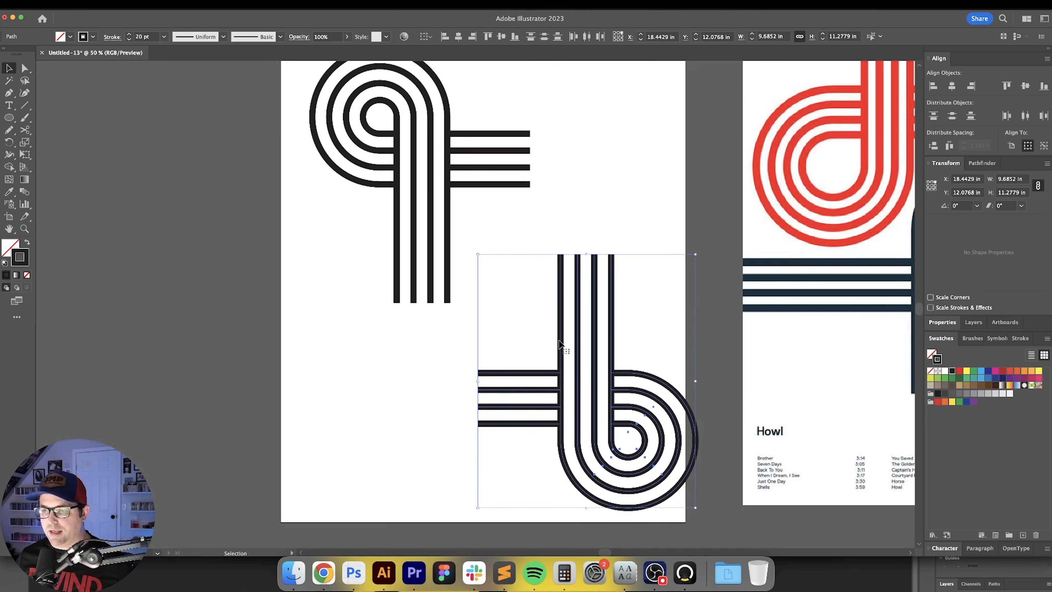
{"action": "left_click_drag", "start_coordinate": [559, 342], "coordinate": [433, 264]}
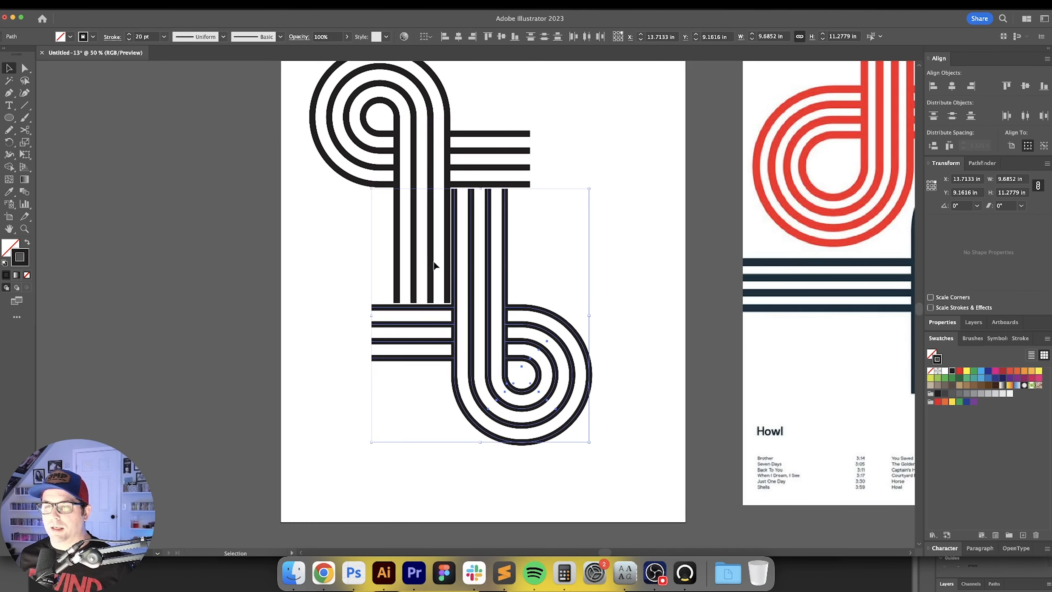
Step: In outline view, move the copied loop sideways until its outermost vertical path overlaps the original's rightmost vertical path
{"action": "scroll", "coordinate": [421, 256], "scroll_direction": "up", "scroll_amount": 3}
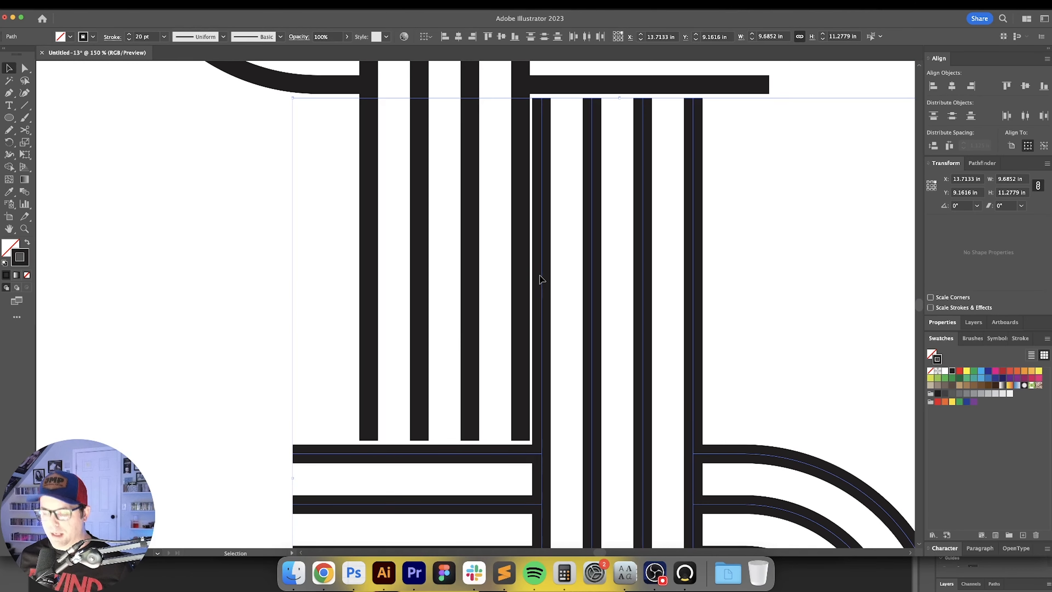
{"action": "key", "text": "a"}
{"action": "key", "text": "ctrl+y"}
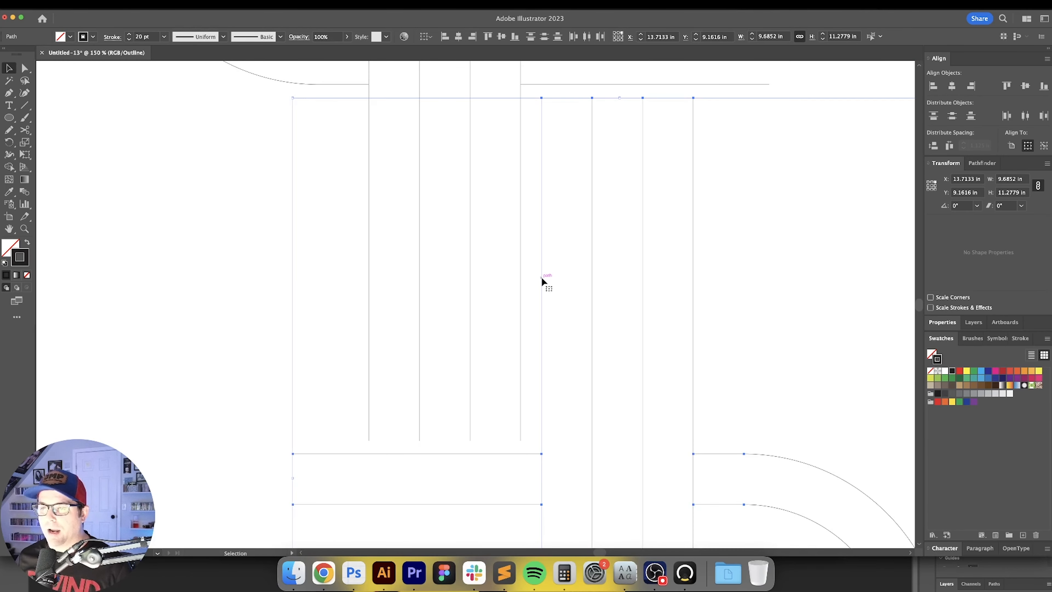
{"action": "scroll", "coordinate": [541, 277], "scroll_direction": "up", "scroll_amount": 2}
{"action": "left_click_drag", "start_coordinate": [542, 277], "coordinate": [502, 282]}
{"action": "scroll", "coordinate": [504, 284], "scroll_direction": "down", "scroll_amount": 6}
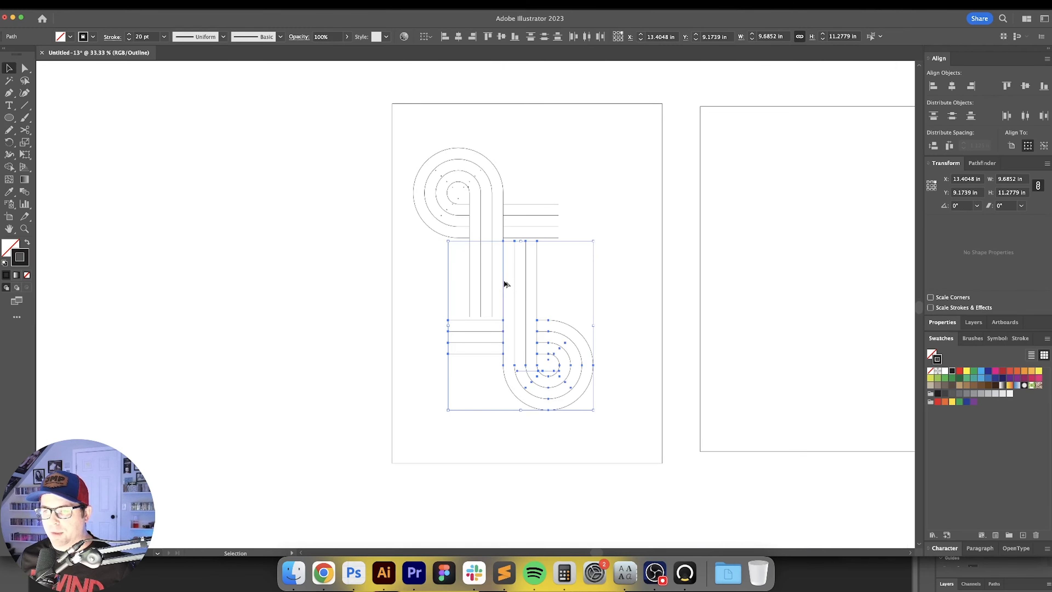
Step: Shift the copied loop vertically so the vertical stripes of both loops meet each other's horizontal stripes without gaps
{"action": "scroll", "coordinate": [517, 269], "scroll_direction": "up", "scroll_amount": 6}
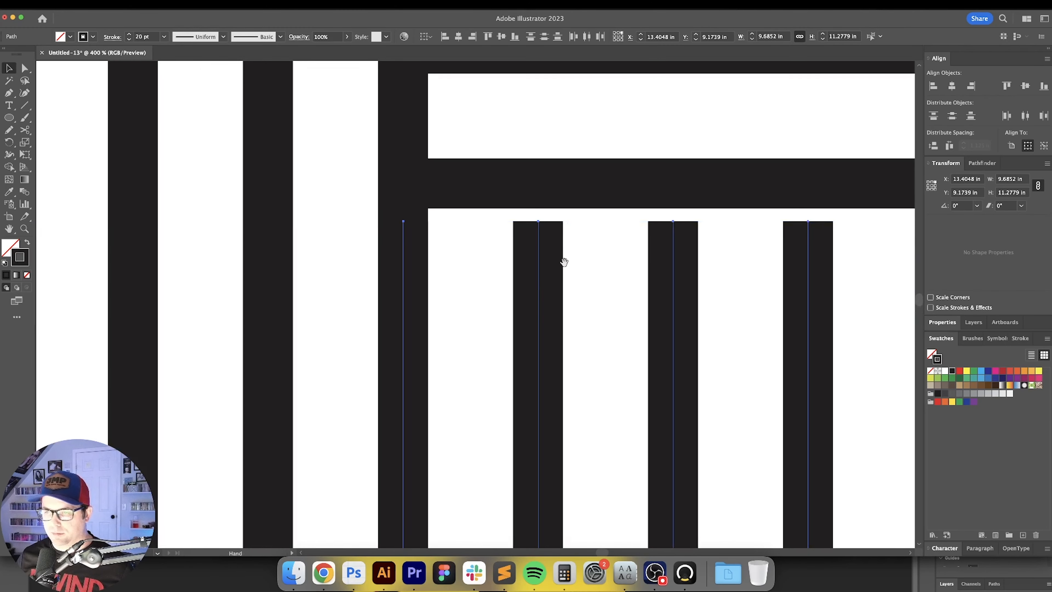
{"action": "left_click_drag", "start_coordinate": [548, 299], "coordinate": [434, 213]}
{"action": "scroll", "coordinate": [584, 293], "scroll_direction": "down", "scroll_amount": 6}
{"action": "key", "text": "super+y"}
{"action": "left_click", "coordinate": [676, 317]}
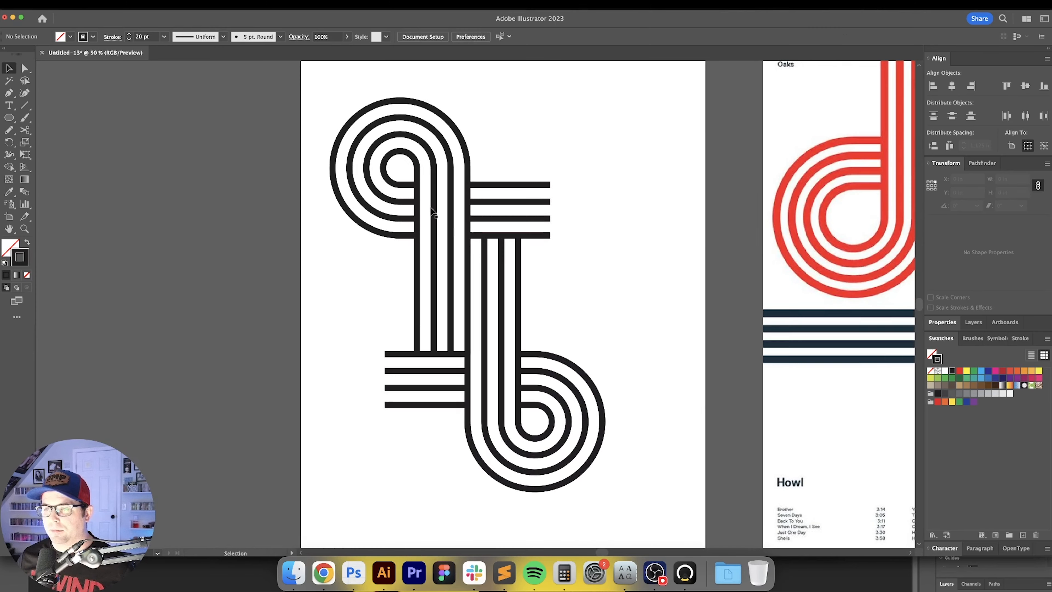
Step: Group all the loop artwork and center it horizontally on the artboard
{"action": "left_click_drag", "start_coordinate": [338, 163], "coordinate": [379, 176]}
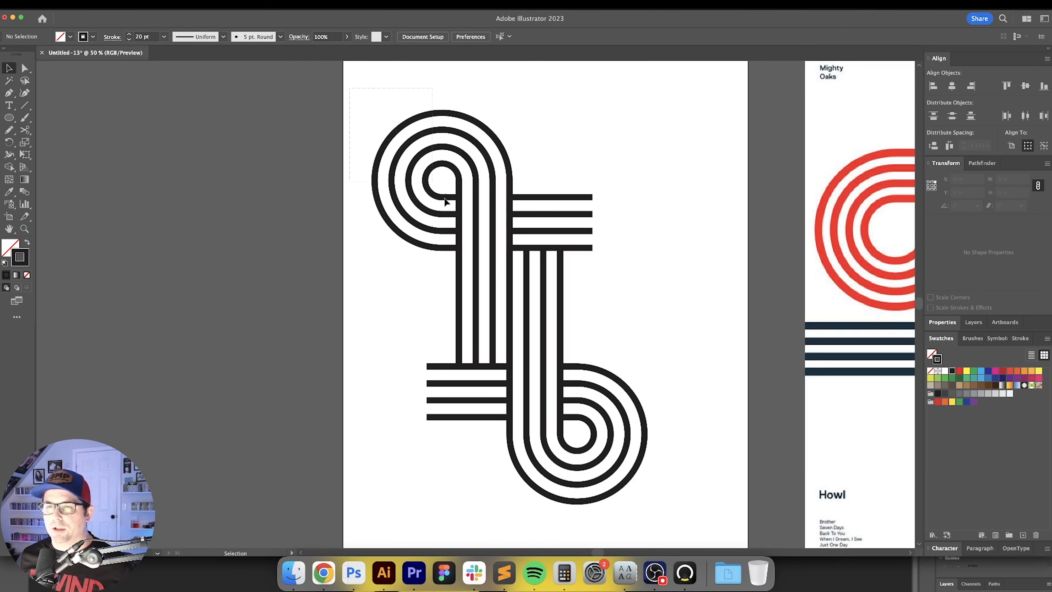
{"action": "left_click_drag", "start_coordinate": [725, 535], "coordinate": [726, 535]}
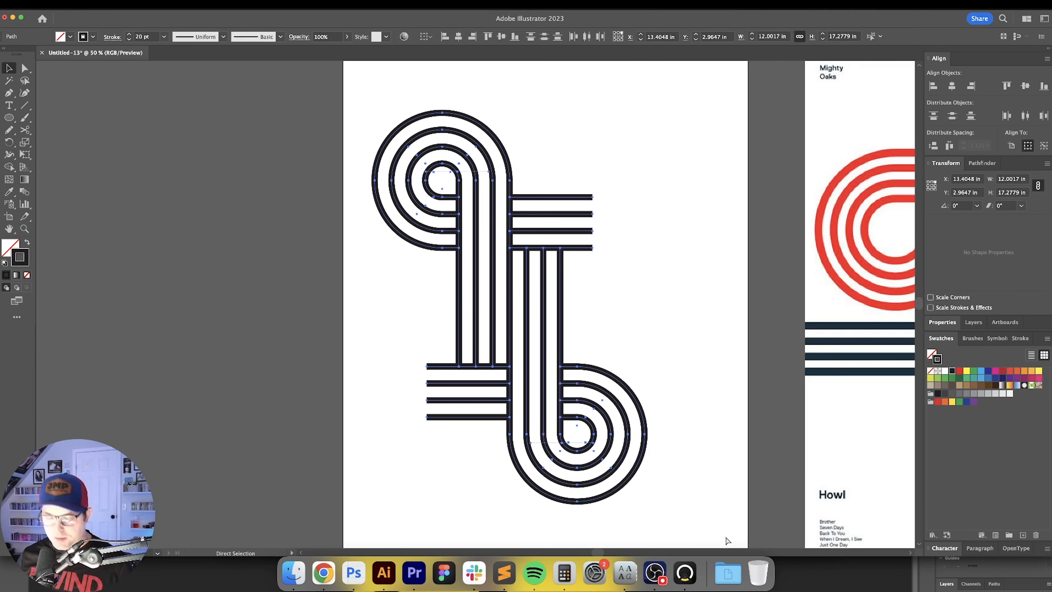
{"action": "left_click", "coordinate": [459, 36]}
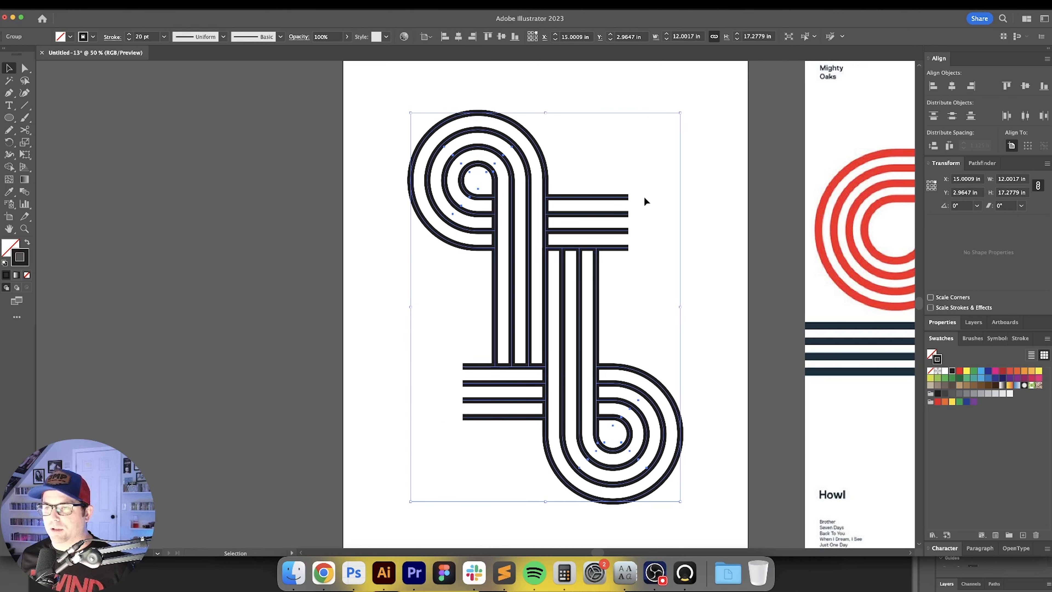
Step: Set the group's Y position to 2 in and its height to 16 in with proportions constrained
{"action": "key", "text": "super+minus"}
{"action": "type", "text": "2"}
{"action": "key", "text": "Return"}
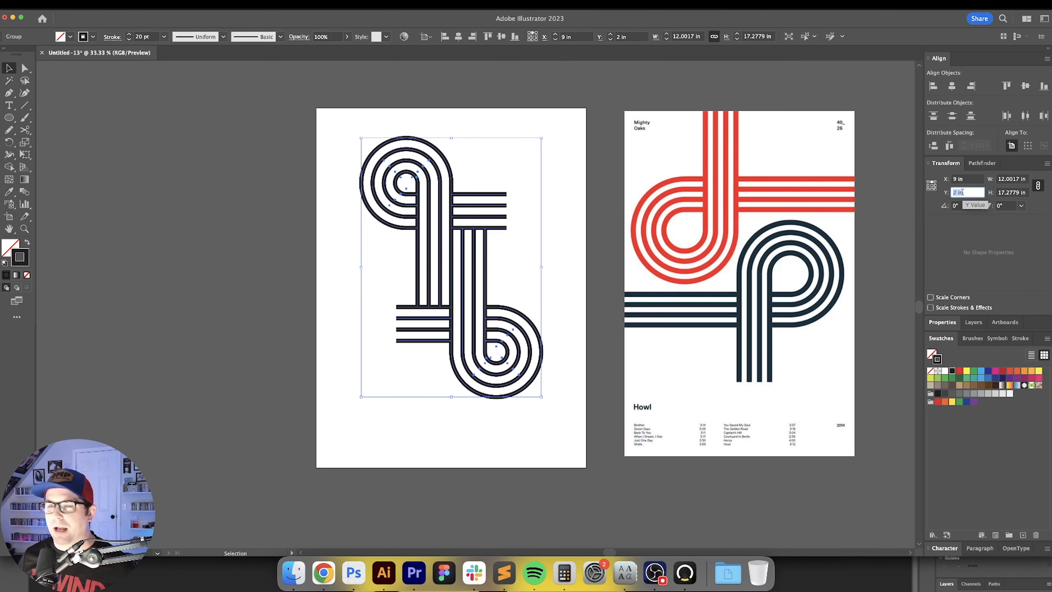
{"action": "left_click", "coordinate": [1011, 192]}
{"action": "key", "text": "Down"}
{"action": "key", "text": "Down"}
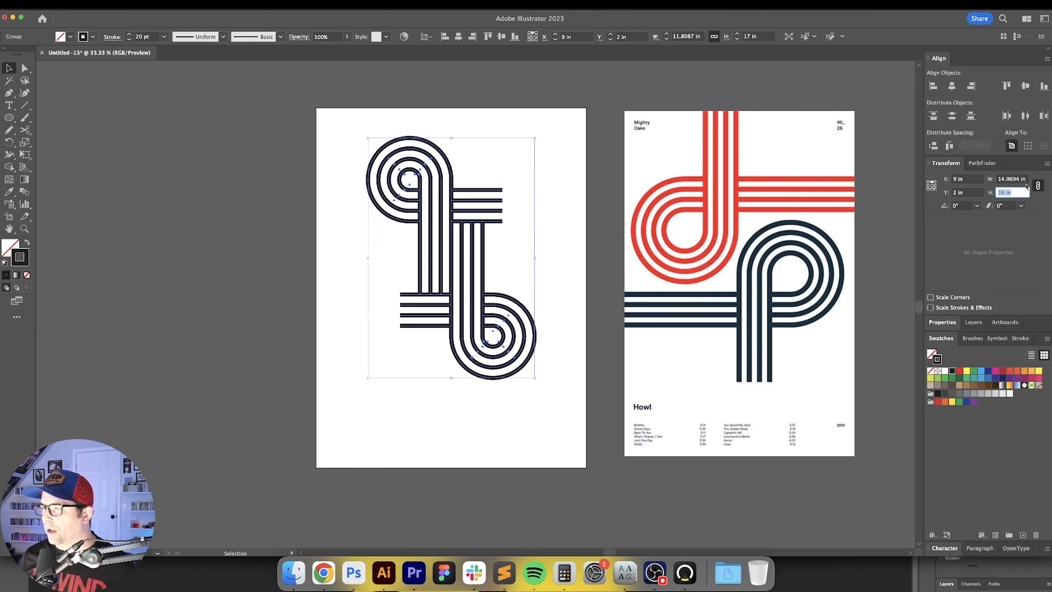
{"action": "key", "text": "Down"}
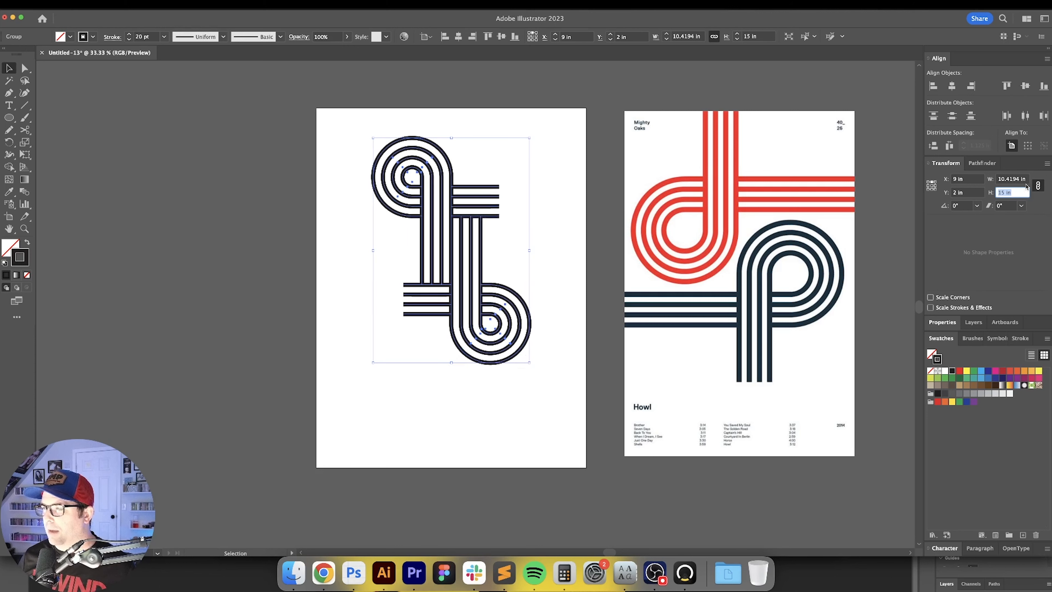
{"action": "key", "text": "Up"}
{"action": "key", "text": "Return"}
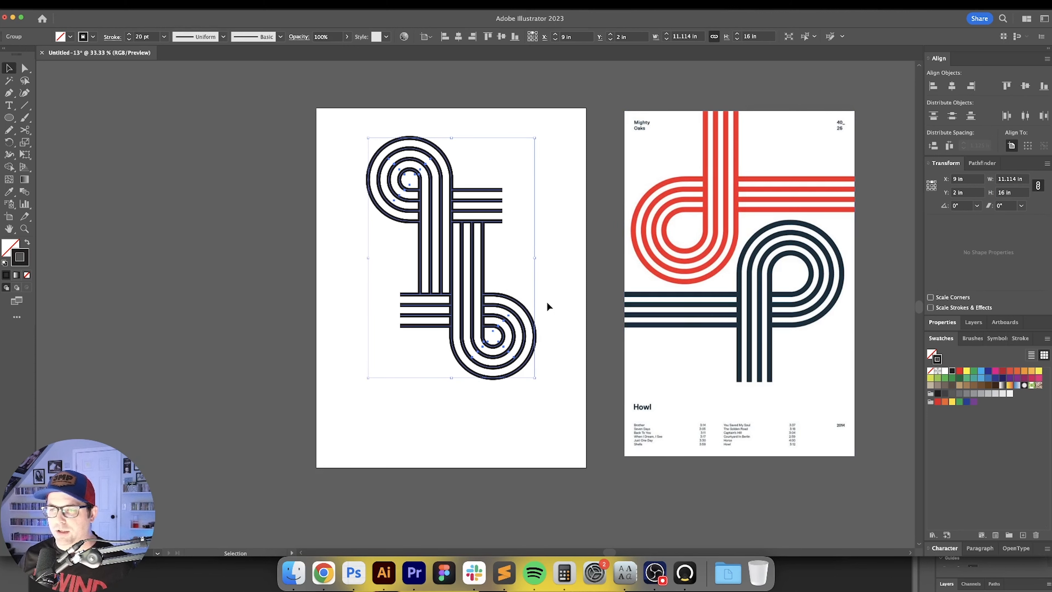
{"action": "left_click", "coordinate": [548, 306]}
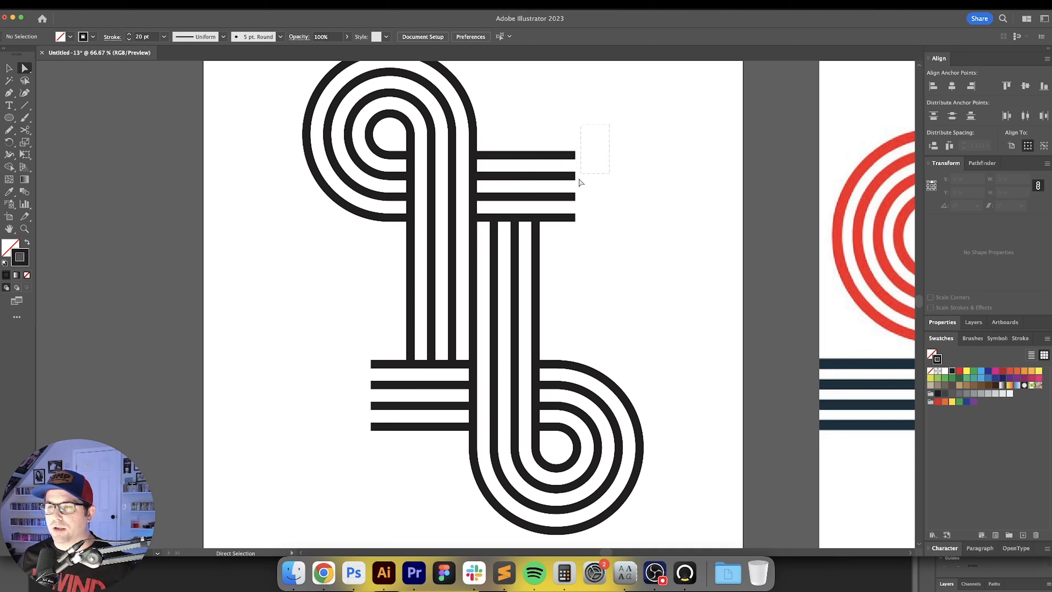
Step: Extend the upper loop's four horizontal stripes to the artboard's right edge
{"action": "left_click_drag", "start_coordinate": [580, 183], "coordinate": [569, 259]}
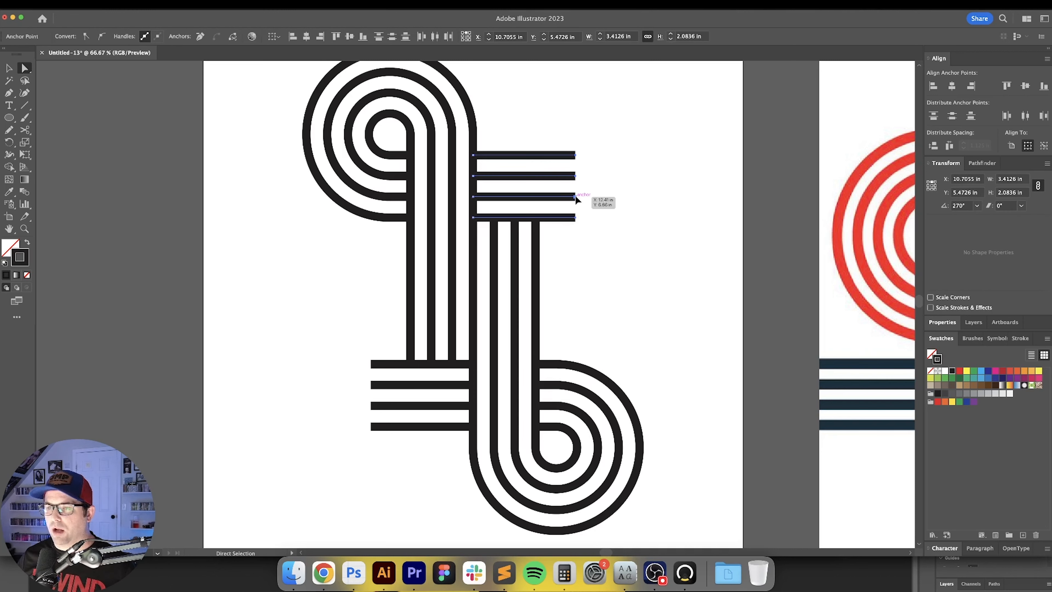
{"action": "left_click_drag", "start_coordinate": [576, 196], "coordinate": [744, 196]}
{"action": "left_click", "coordinate": [681, 258]}
Step: Extend the lower loop's four horizontal stripes to the artboard's left edge
{"action": "left_click_drag", "start_coordinate": [681, 258], "coordinate": [736, 220]}
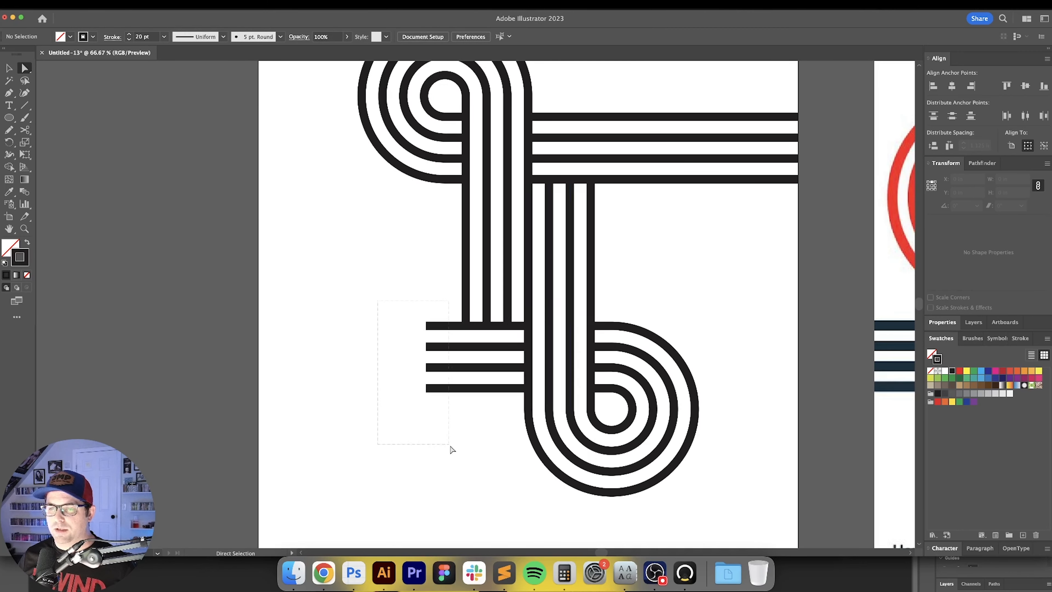
{"action": "left_click_drag", "start_coordinate": [449, 445], "coordinate": [426, 405]}
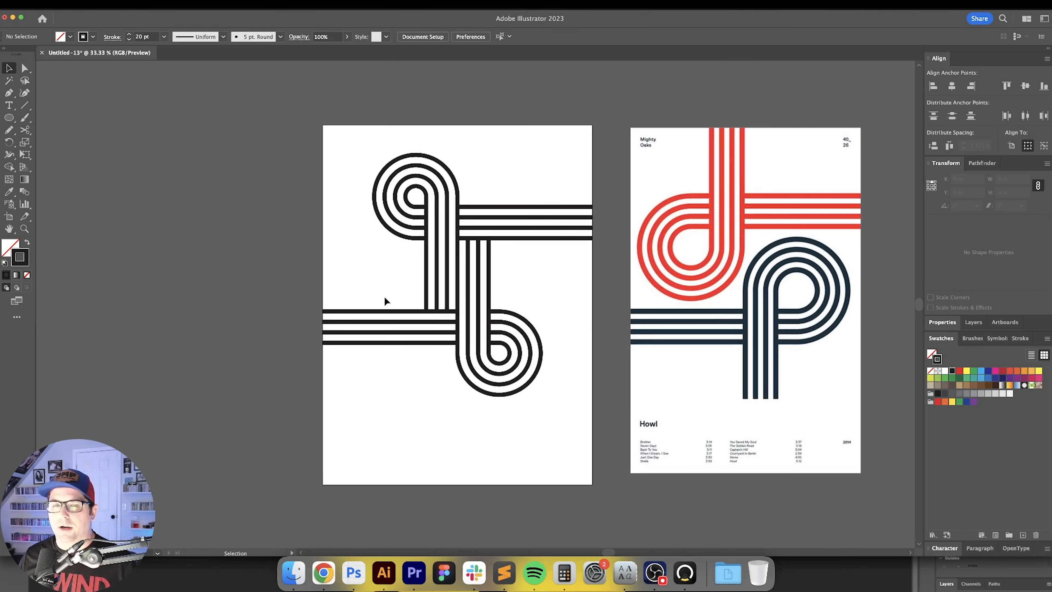
{"action": "left_click_drag", "start_coordinate": [403, 291], "coordinate": [401, 294]}
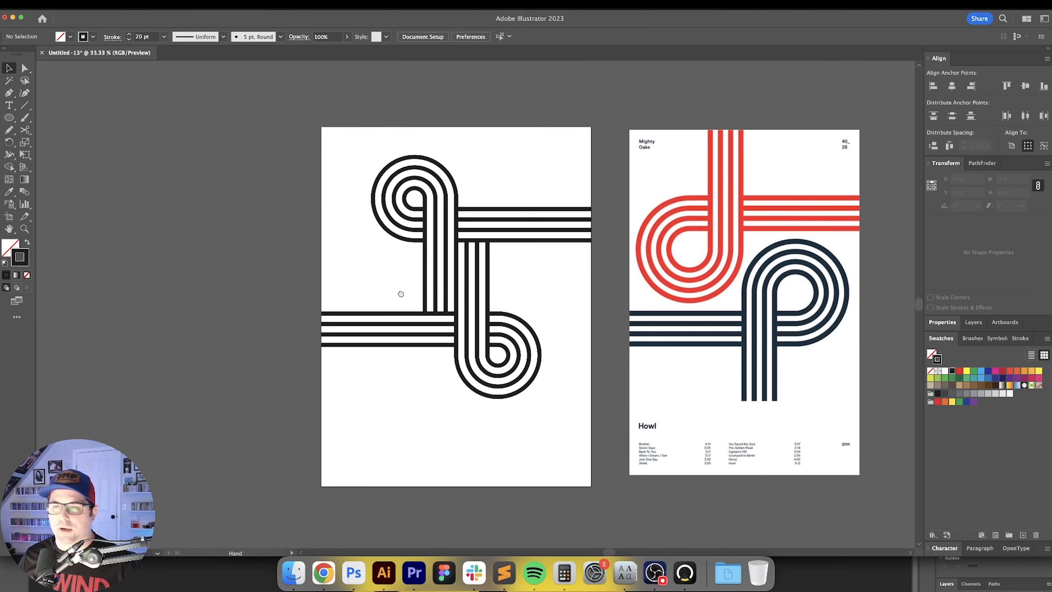
Step: Ungroup the combined loop artwork on the artboard so each loop can be selected separately
{"action": "left_click_drag", "start_coordinate": [353, 127], "coordinate": [576, 454]}
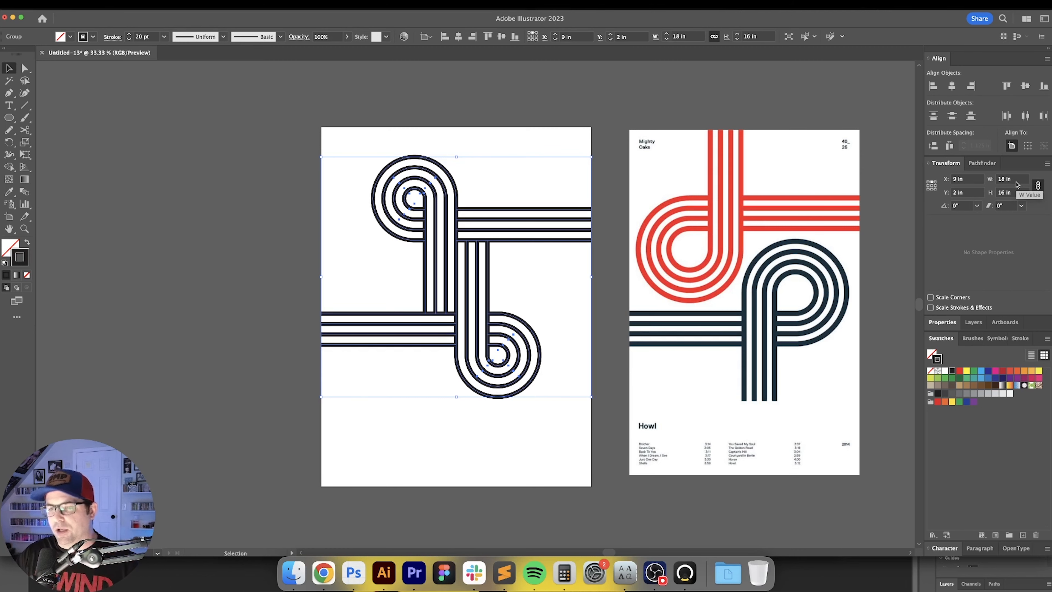
{"action": "left_click", "coordinate": [559, 296]}
{"action": "scroll", "coordinate": [430, 340], "scroll_direction": "down", "scroll_amount": 2}
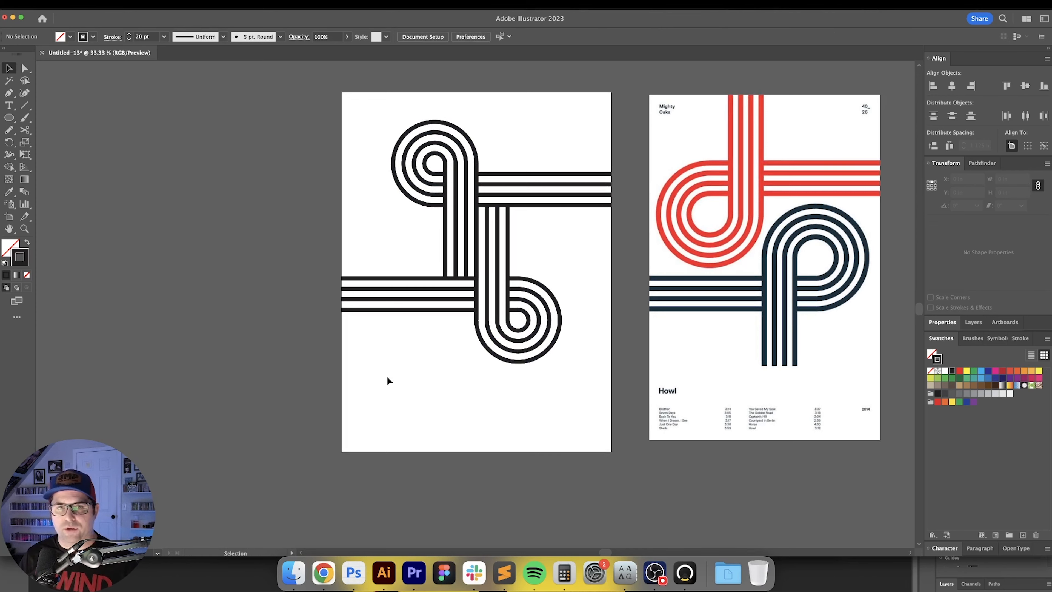
{"action": "scroll", "coordinate": [387, 376], "scroll_direction": "right", "scroll_amount": 2}
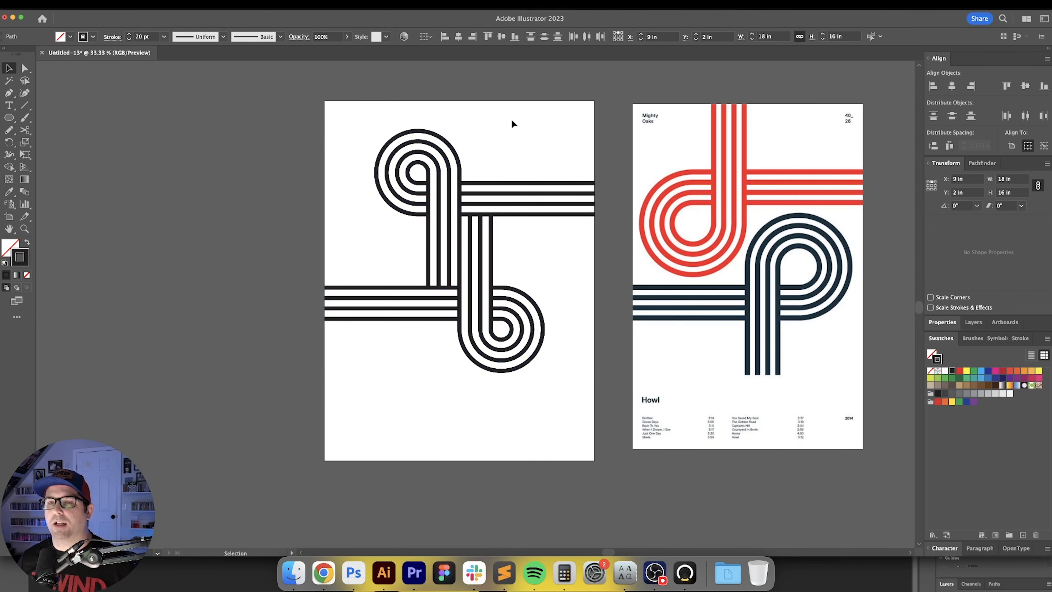
Step: Color the strokes of the upper loop and its four horizontal stripes orange
{"action": "left_click", "coordinate": [451, 230]}
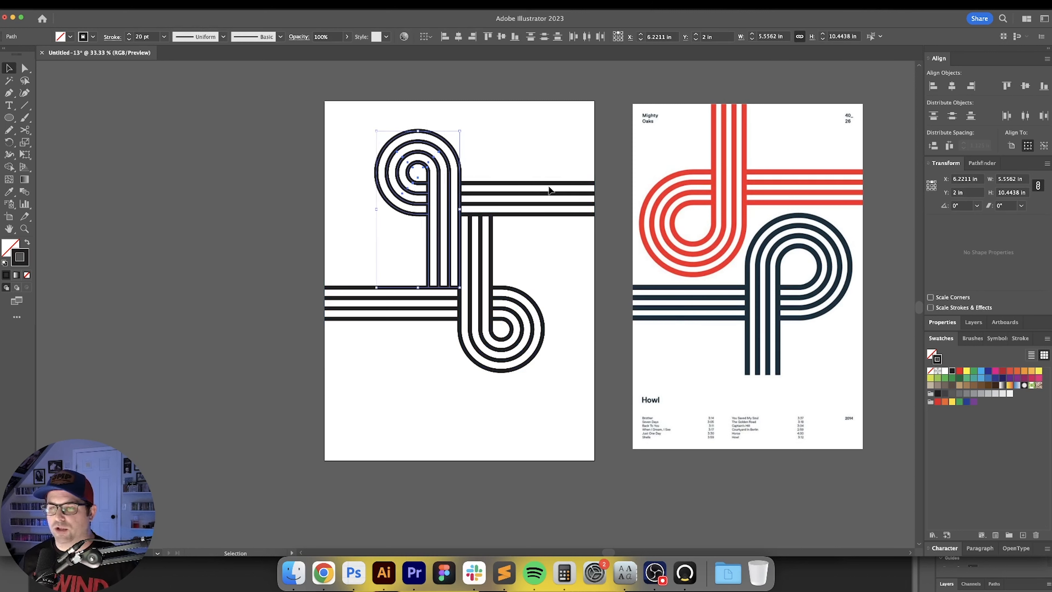
{"action": "left_click_drag", "start_coordinate": [547, 167], "coordinate": [559, 254]}
{"action": "left_click", "coordinate": [458, 191], "text": "shift"}
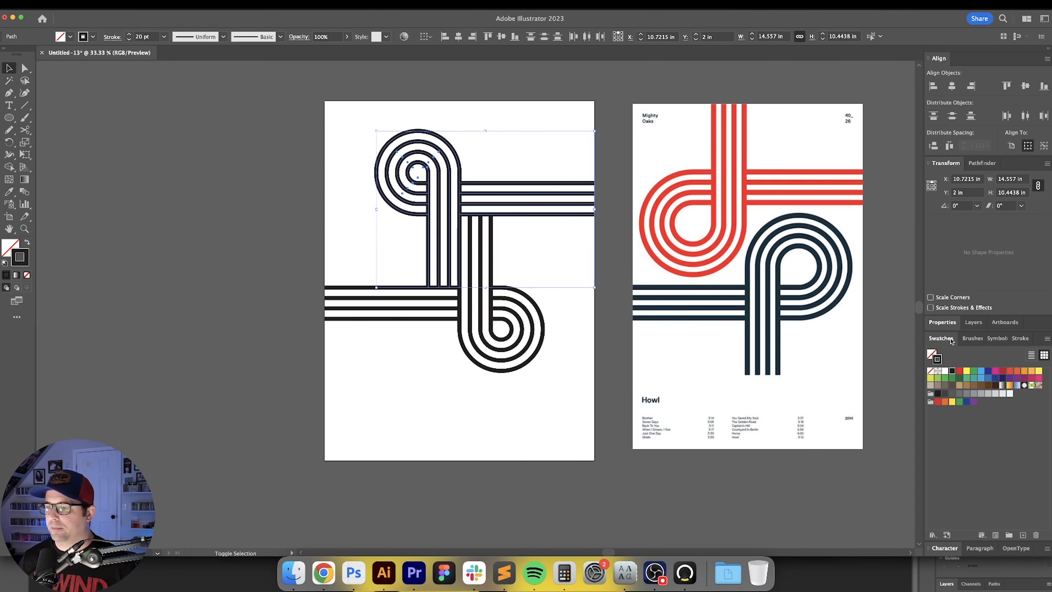
{"action": "left_click", "coordinate": [945, 402]}
Step: Color the strokes of the lower loop and its four horizontal stripes blue
{"action": "left_click_drag", "start_coordinate": [494, 342], "coordinate": [375, 296]}
{"action": "left_click", "coordinate": [388, 287], "text": "shift"}
{"action": "left_click", "coordinate": [966, 401]}
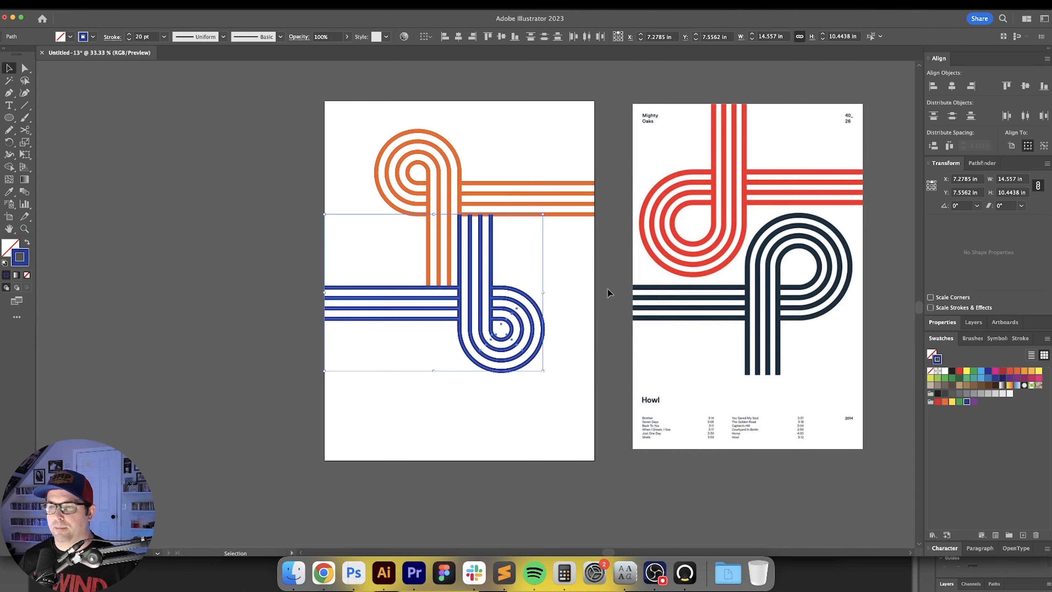
{"action": "left_click", "coordinate": [608, 290]}
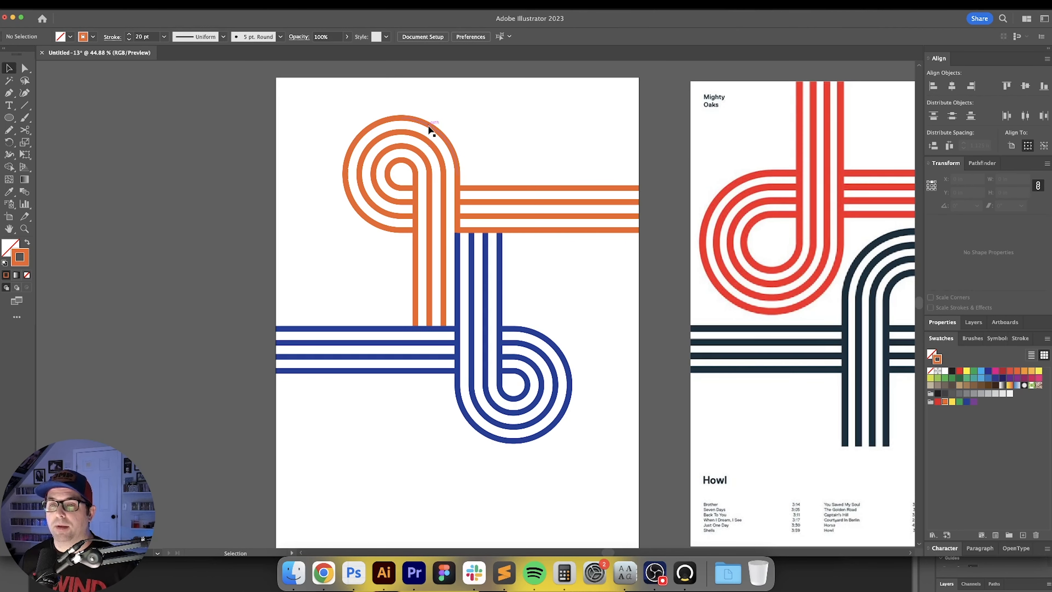
Step: Group the upper loop's arcs and vertical stripes together with its four horizontal stripes
{"action": "left_click", "coordinate": [431, 131]}
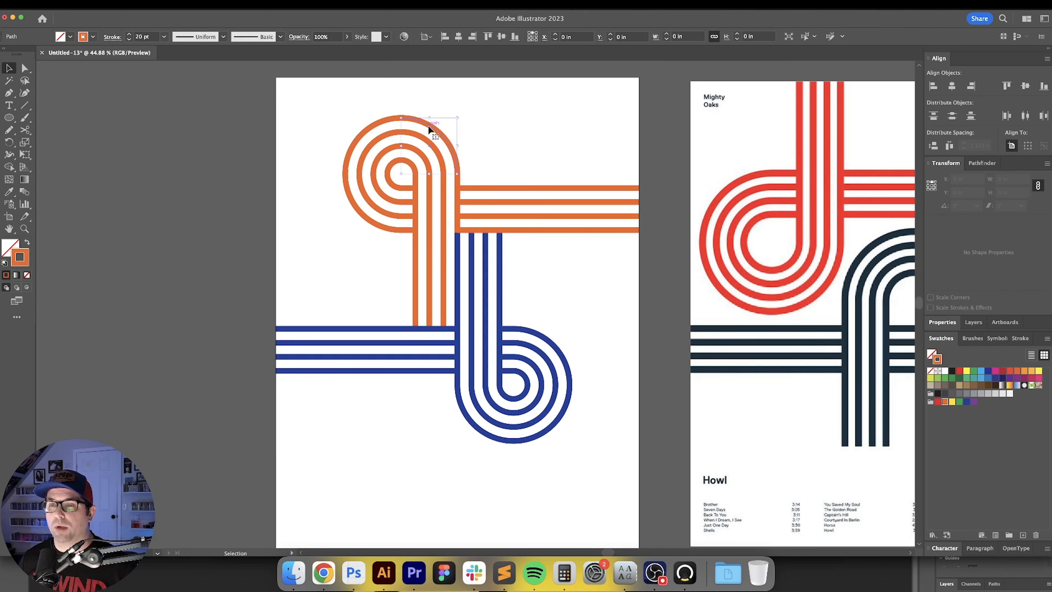
{"action": "left_click_drag", "start_coordinate": [334, 99], "coordinate": [379, 177]}
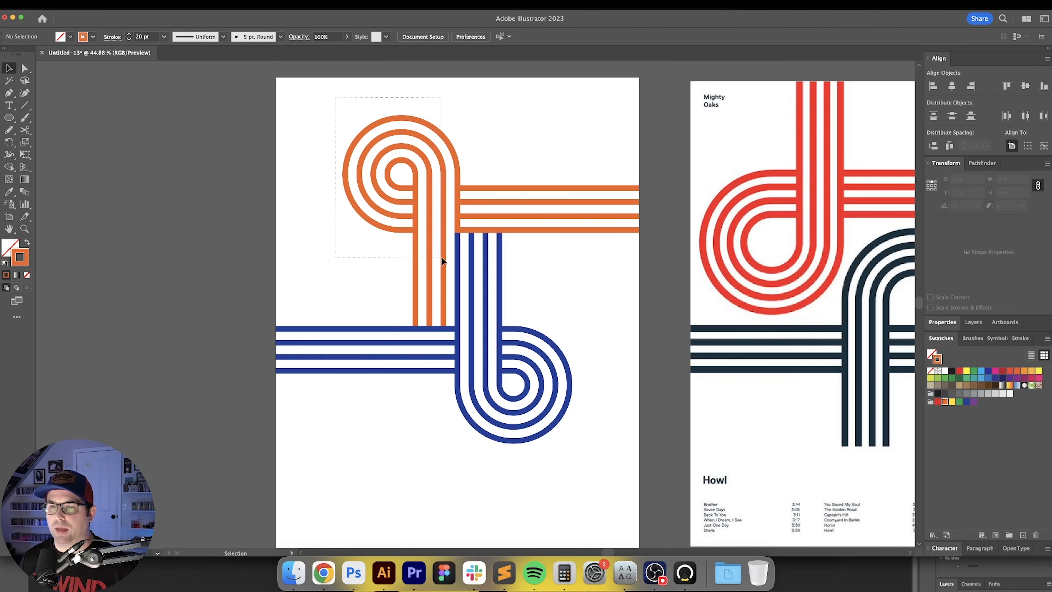
{"action": "left_click_drag", "start_coordinate": [448, 258], "coordinate": [447, 257]}
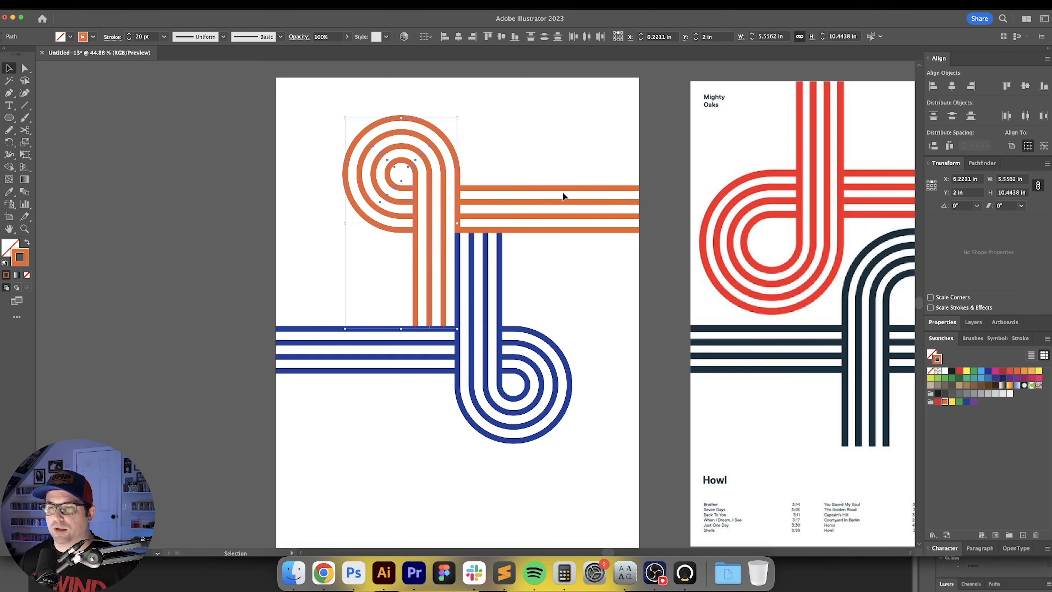
{"action": "left_click_drag", "start_coordinate": [578, 269], "coordinate": [579, 274]}
{"action": "key", "text": "super+g"}
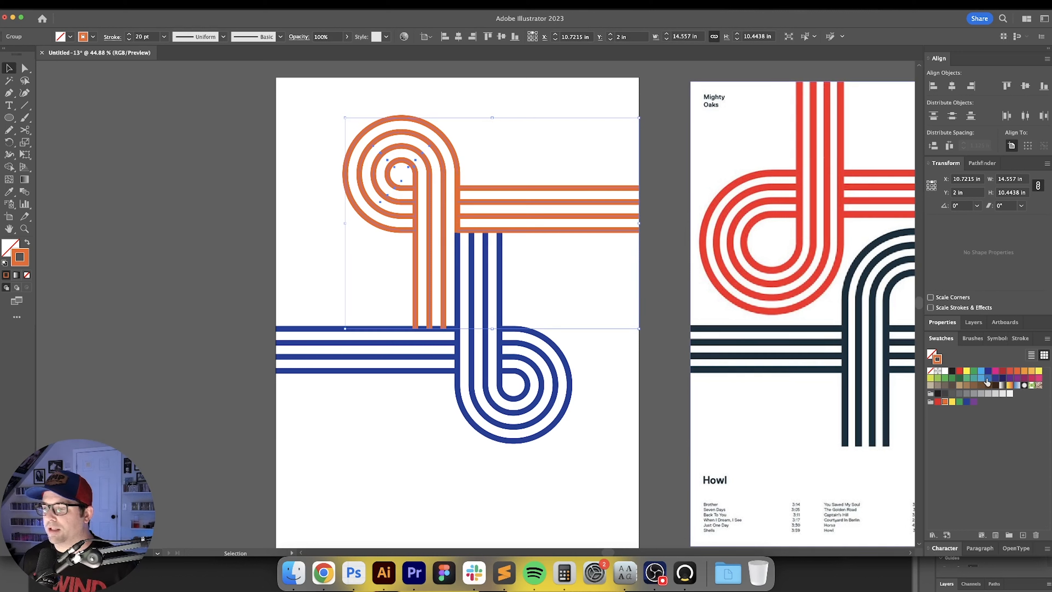
Step: Recolor the whole upper loop teal, including its leftover orange vertical segment, and the lower loop purple
{"action": "left_click", "coordinate": [966, 377]}
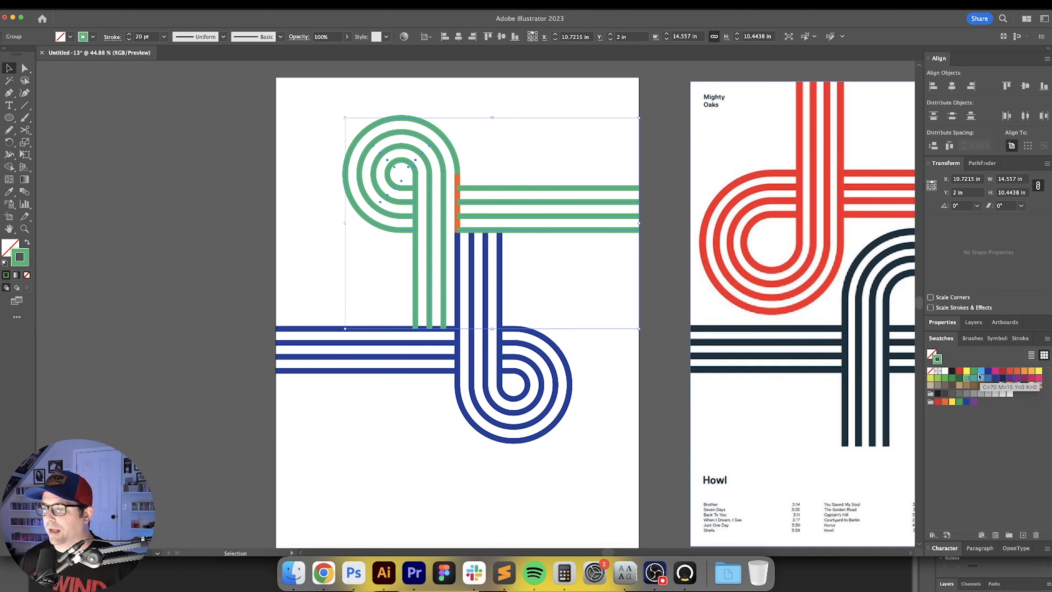
{"action": "left_click", "coordinate": [973, 378]}
{"action": "left_click", "coordinate": [527, 110]}
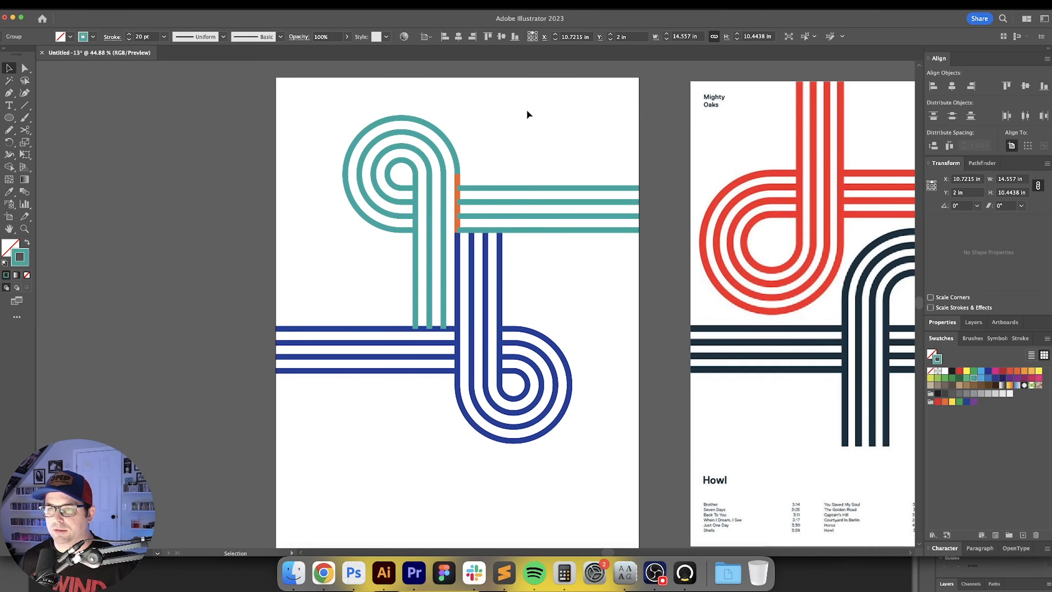
{"action": "left_click", "coordinate": [456, 181]}
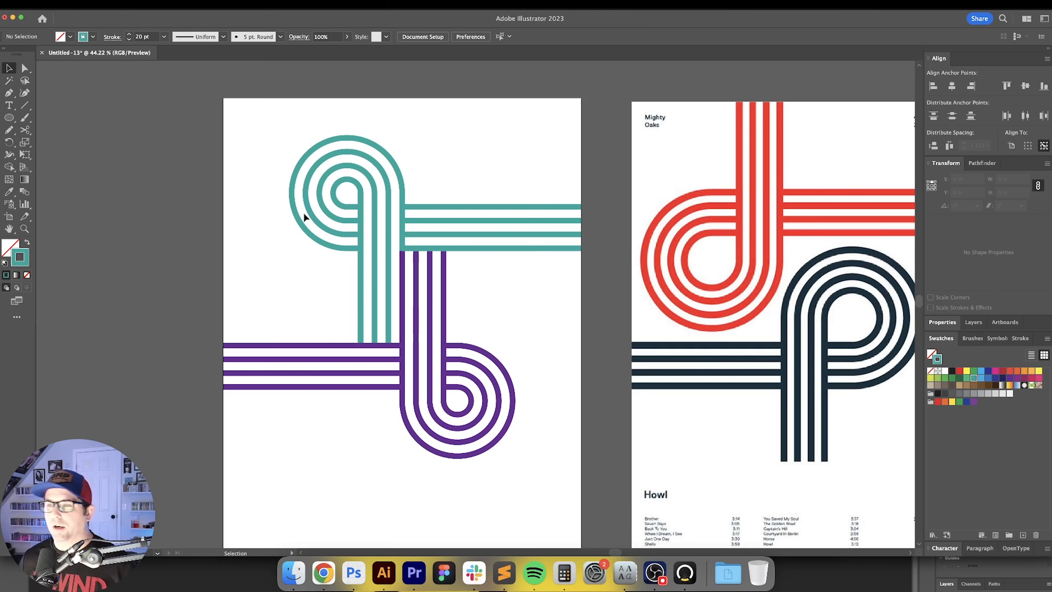
Step: Add the text "Nashville" in Stolzl above the upper horizontal stripes and set its size to 30 pt
{"action": "key", "text": "t"}
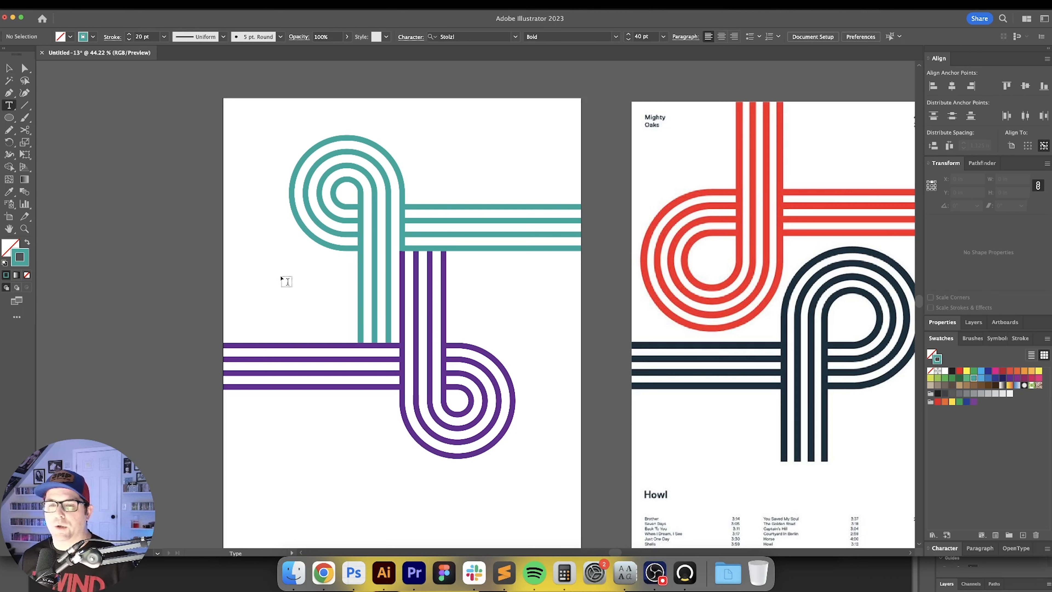
{"action": "left_click", "coordinate": [431, 164]}
{"action": "type", "text": "Nashville"}
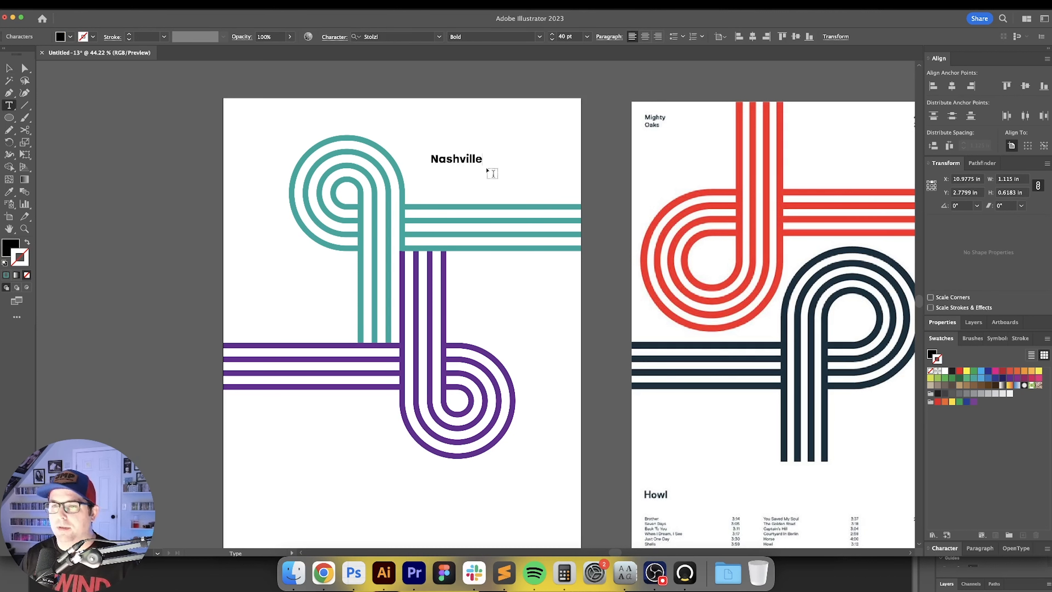
{"action": "key", "text": "Escape"}
{"action": "left_click", "coordinate": [573, 36]}
{"action": "key", "text": "shift+Down"}
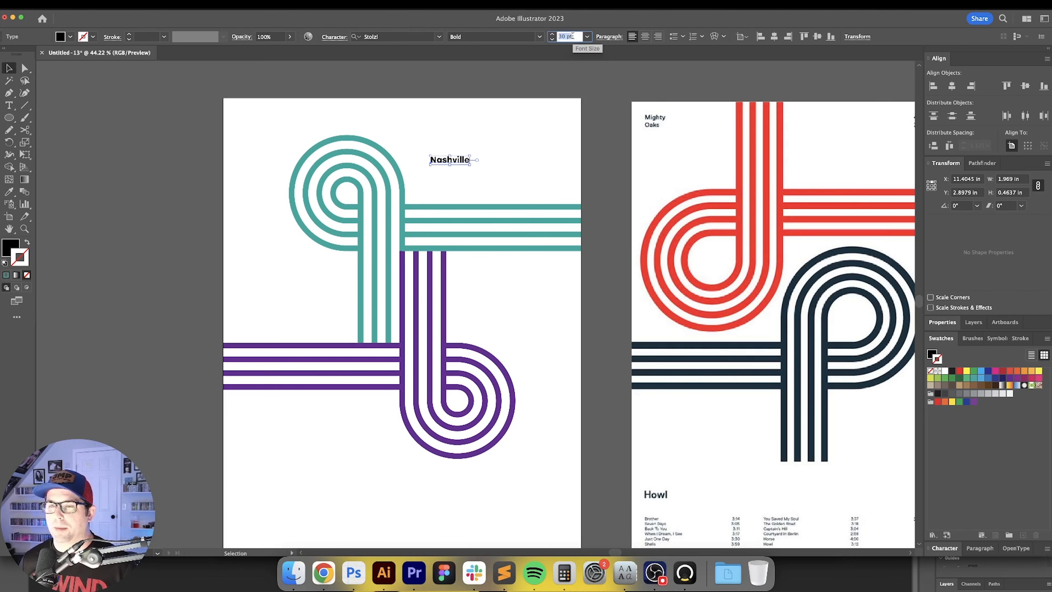
{"action": "key", "text": "Return"}
Step: Set the "Nashville" text to Medium weight and move it to the poster's upper-left corner
{"action": "left_click", "coordinate": [504, 190]}
{"action": "left_click_drag", "start_coordinate": [504, 192], "coordinate": [555, 198]}
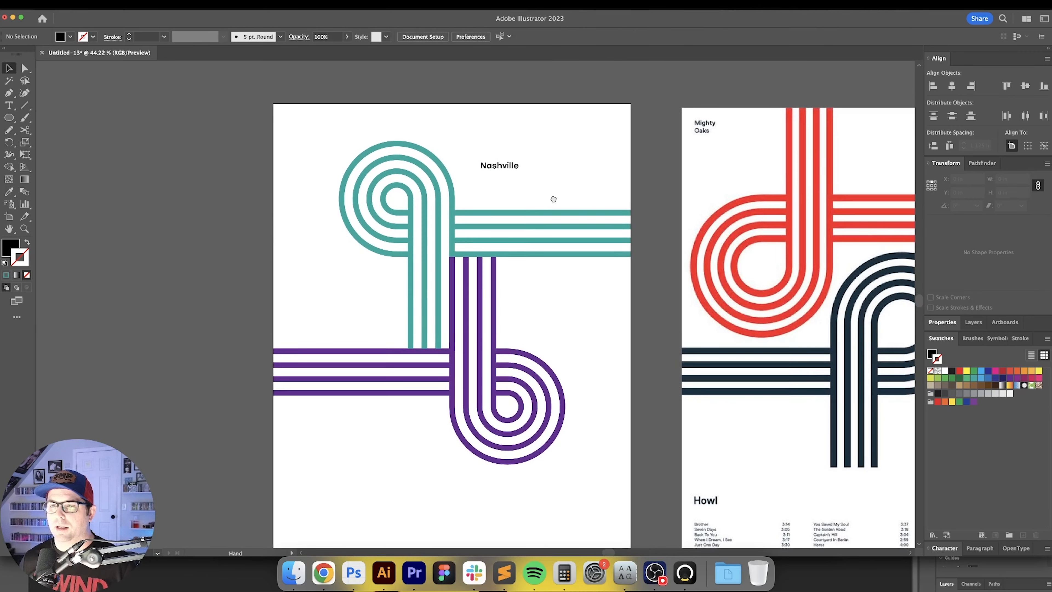
{"action": "left_click_drag", "start_coordinate": [504, 168], "coordinate": [317, 136]}
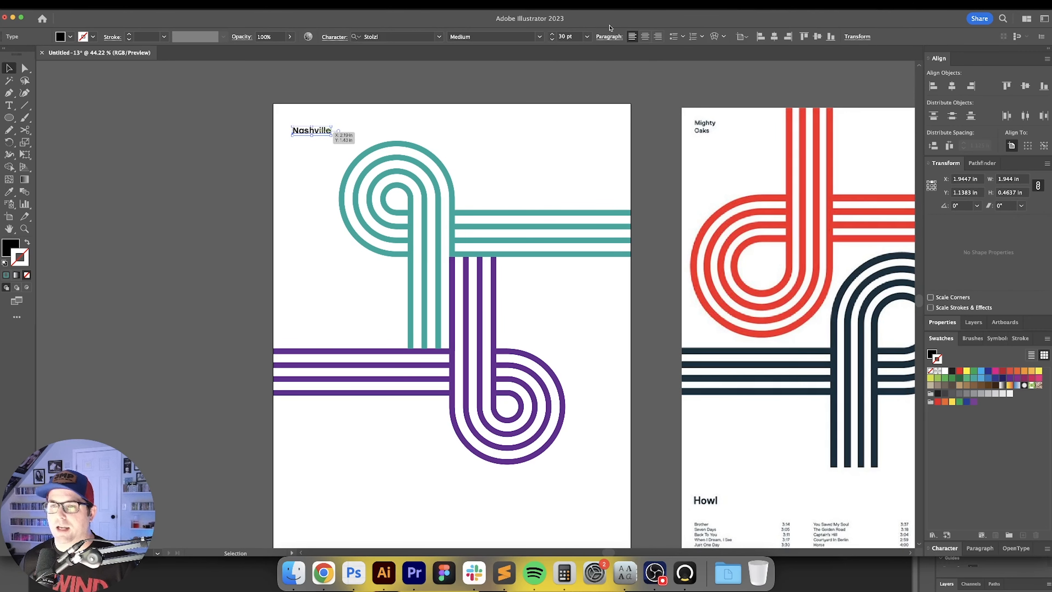
Step: Place a right-aligned copy of the city text at the poster's upper-right margin, reading "July 19, 1996"
{"action": "left_click", "coordinate": [521, 130]}
{"action": "scroll", "coordinate": [522, 130], "scroll_direction": "right", "scroll_amount": 3}
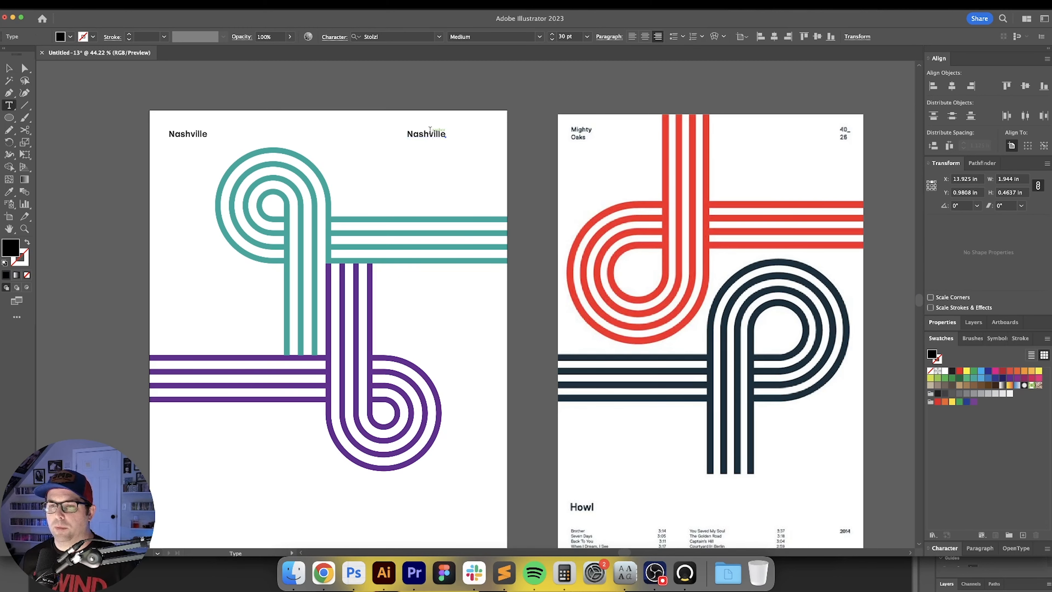
{"action": "double_click", "coordinate": [430, 132]}
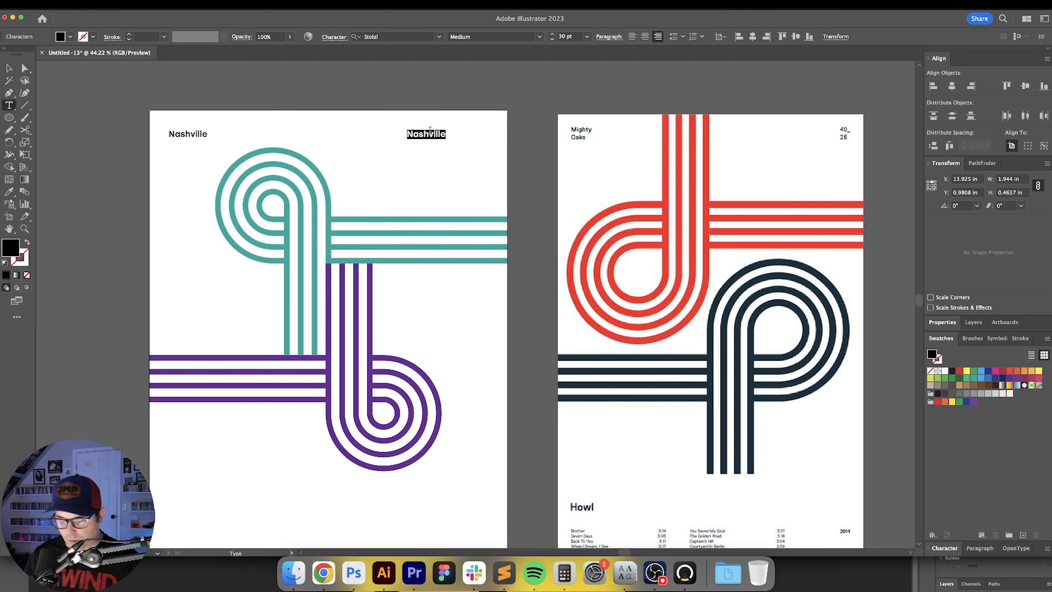
{"action": "type", "text": "July 1"}
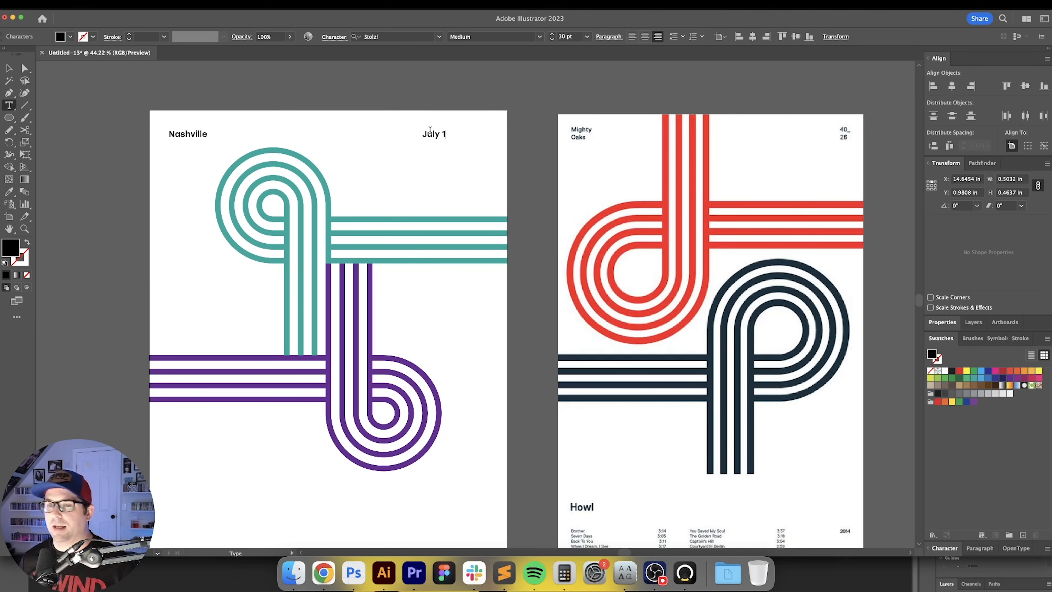
{"action": "type", "text": "9, 1996"}
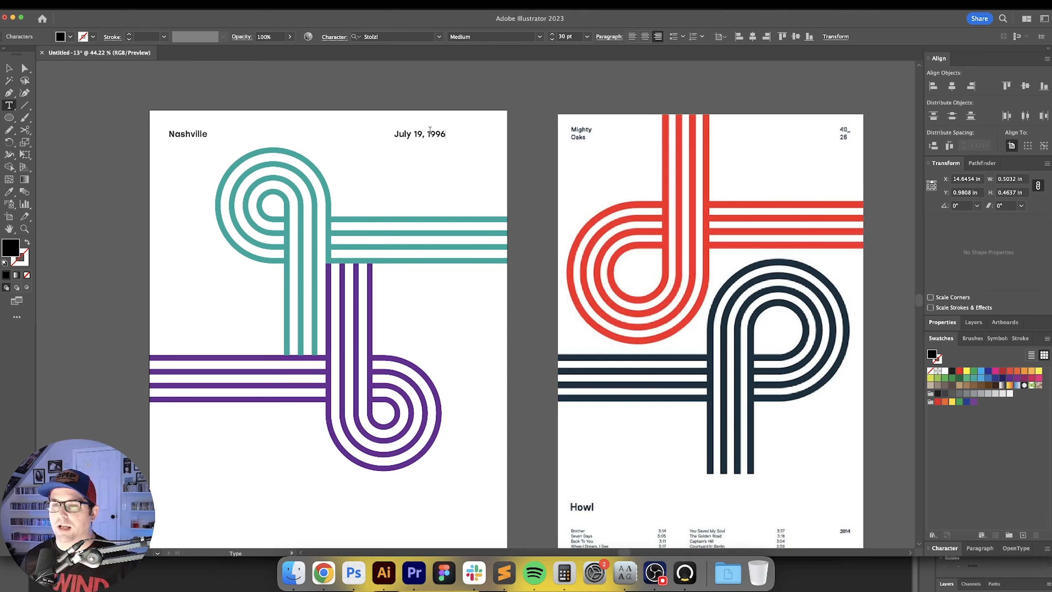
{"action": "key", "text": "Escape"}
{"action": "left_click_drag", "start_coordinate": [459, 123], "coordinate": [383, 169]}
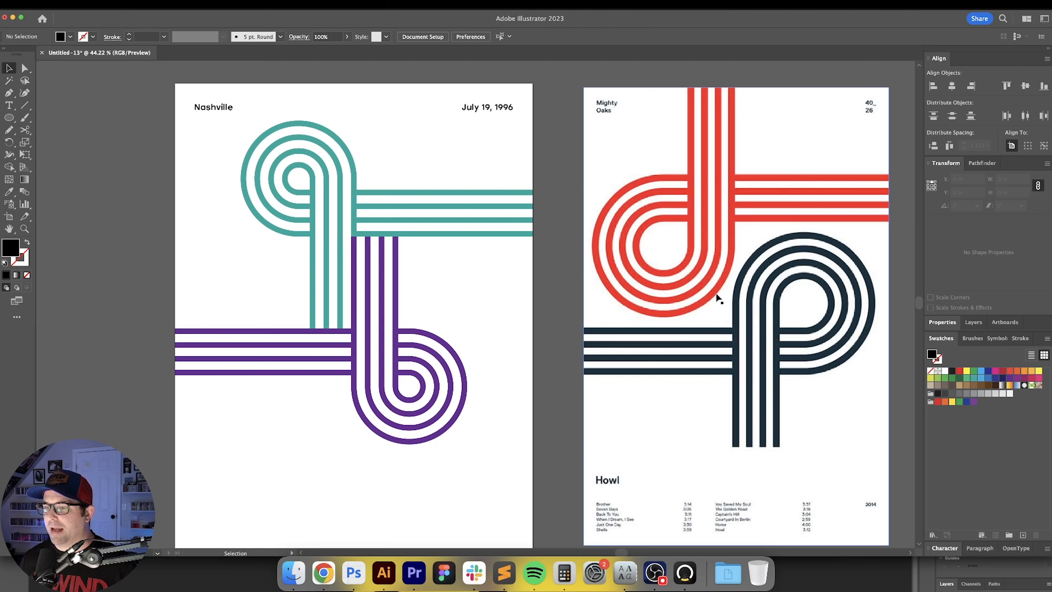
Step: Color the "Nashville" and date texts with the lower loop's purple
{"action": "left_click_drag", "start_coordinate": [461, 180], "coordinate": [543, 185]}
{"action": "left_click", "coordinate": [570, 111]}
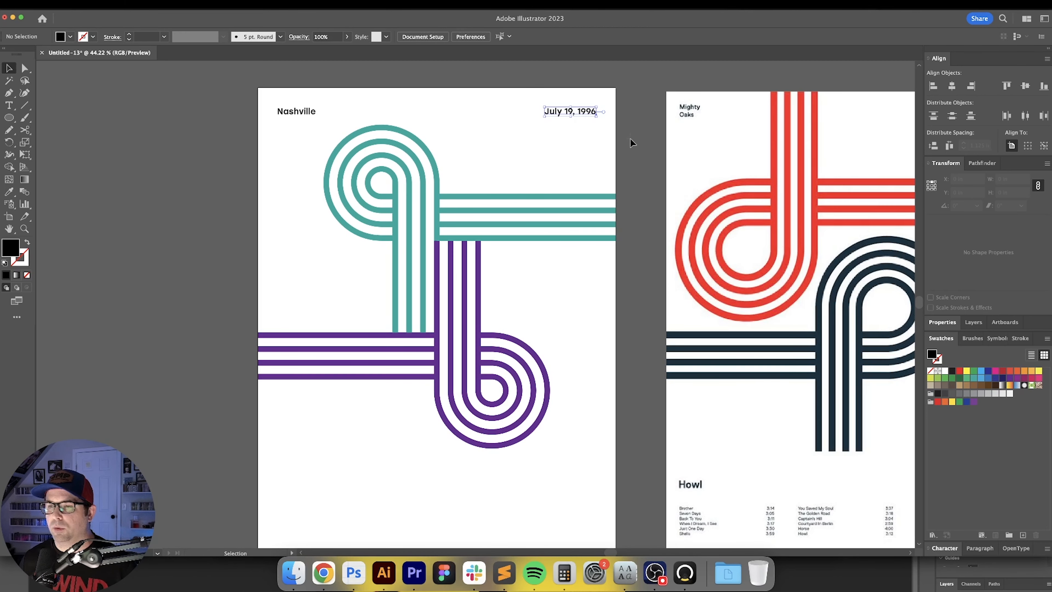
{"action": "left_click", "coordinate": [292, 111], "text": "shift"}
{"action": "key", "text": "i"}
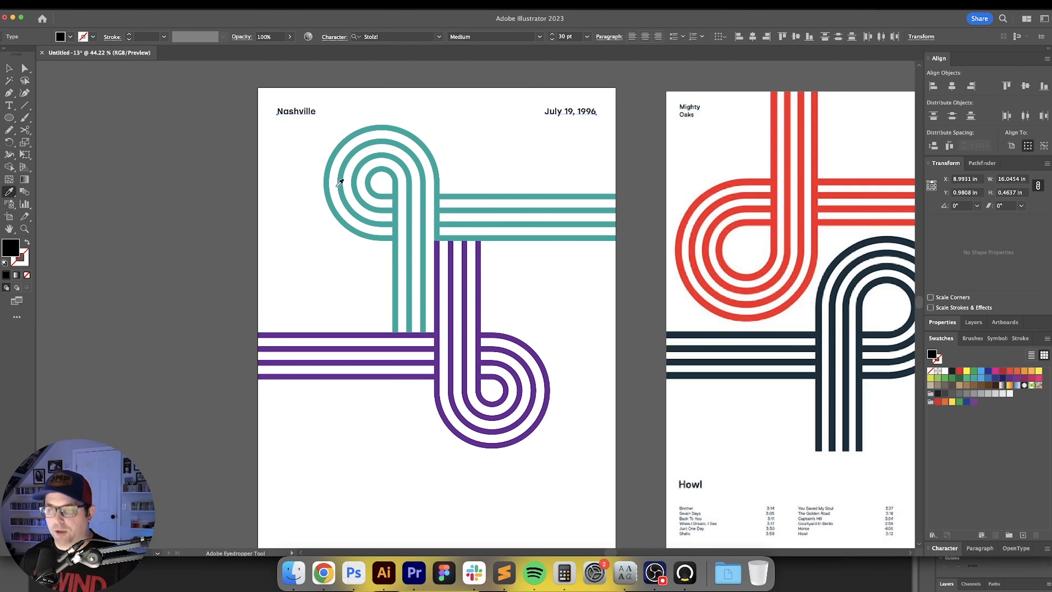
{"action": "left_click", "coordinate": [420, 309]}
{"action": "key", "text": "v"}
{"action": "left_click", "coordinate": [556, 284]}
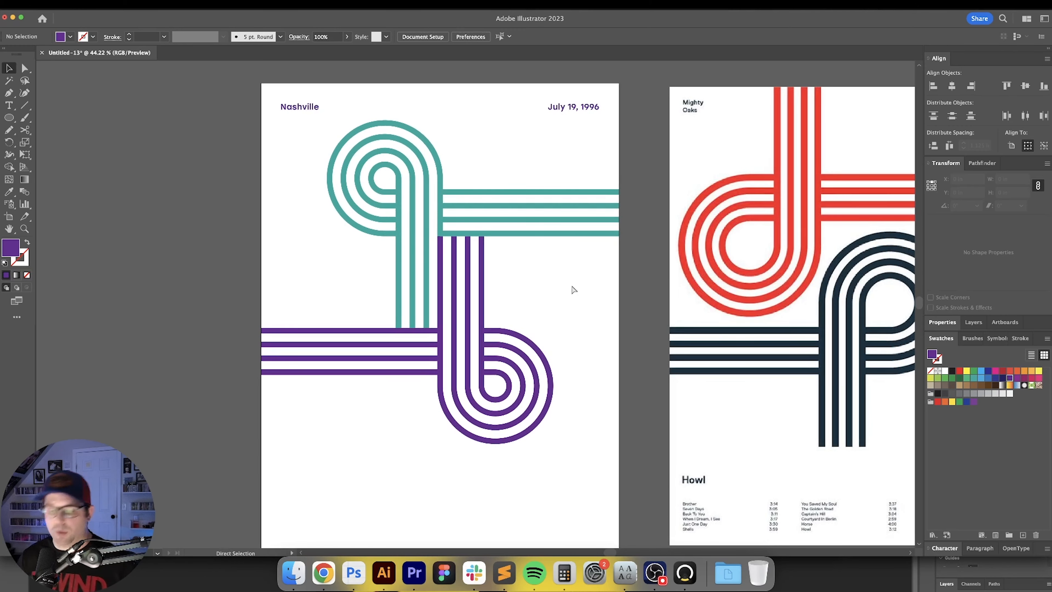
Step: Duplicate the "Nashville" text straight down to the poster's lower-left area and set the copy's size to 50 pt
{"action": "left_click_drag", "start_coordinate": [302, 88], "coordinate": [302, 479]}
{"action": "left_click_drag", "start_coordinate": [558, 37], "coordinate": [572, 37]}
{"action": "type", "text": "50"}
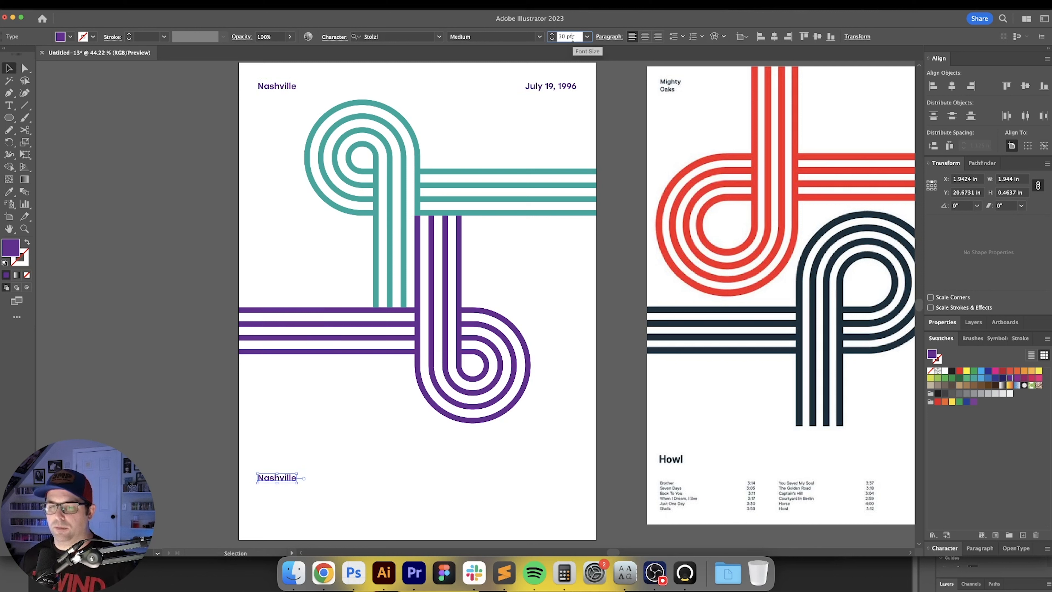
{"action": "key", "text": "Return"}
Step: Replace the wording of the large lower-left text with "Summer Lights"
{"action": "double_click", "coordinate": [286, 477]}
{"action": "double_click", "coordinate": [285, 476]}
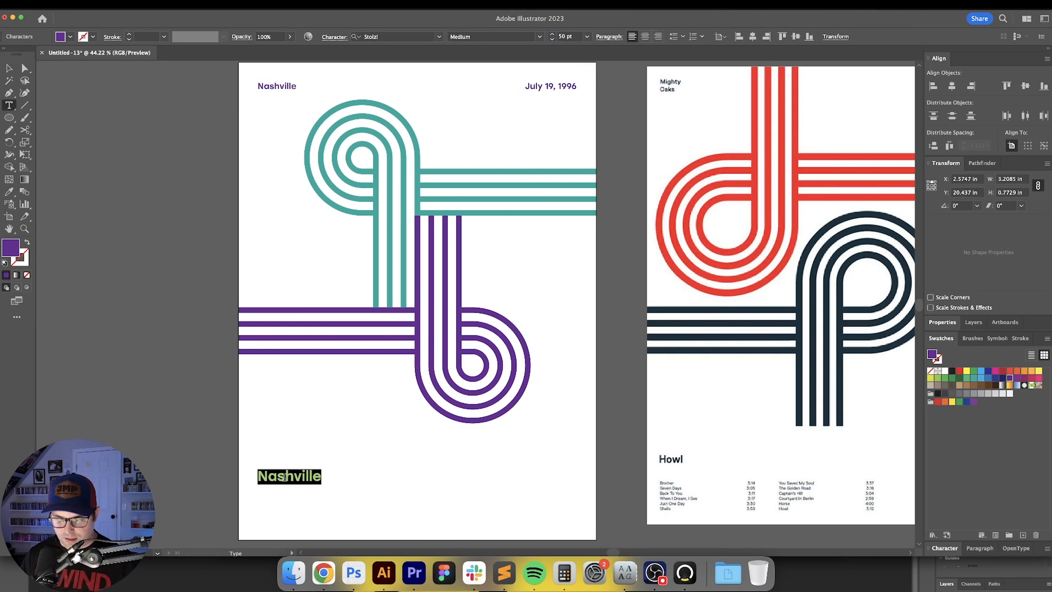
{"action": "type", "text": "Summer F"}
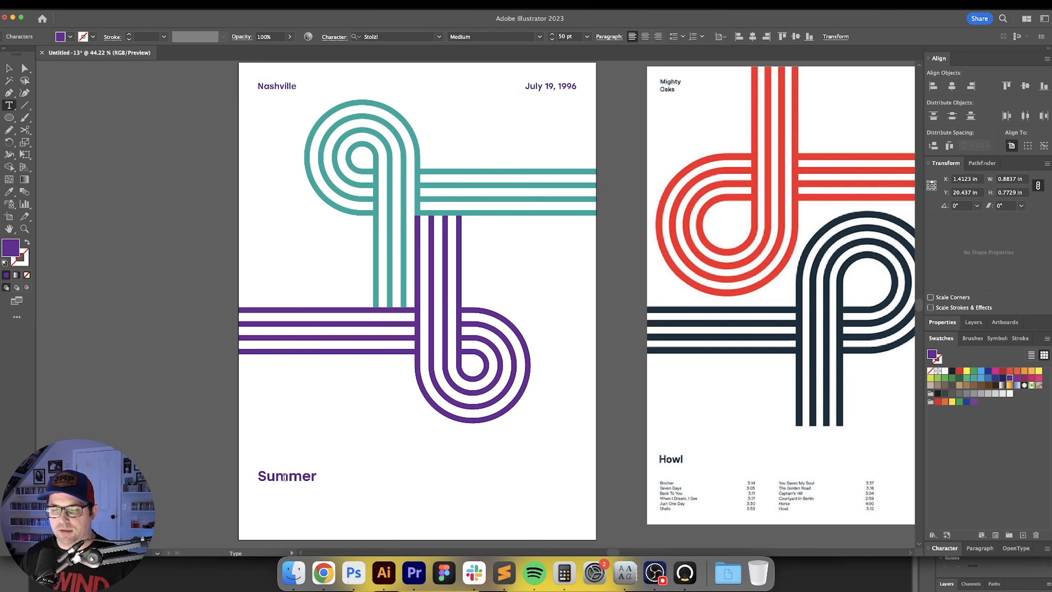
{"action": "type", "text": " Lights"}
{"action": "key", "text": "Escape"}
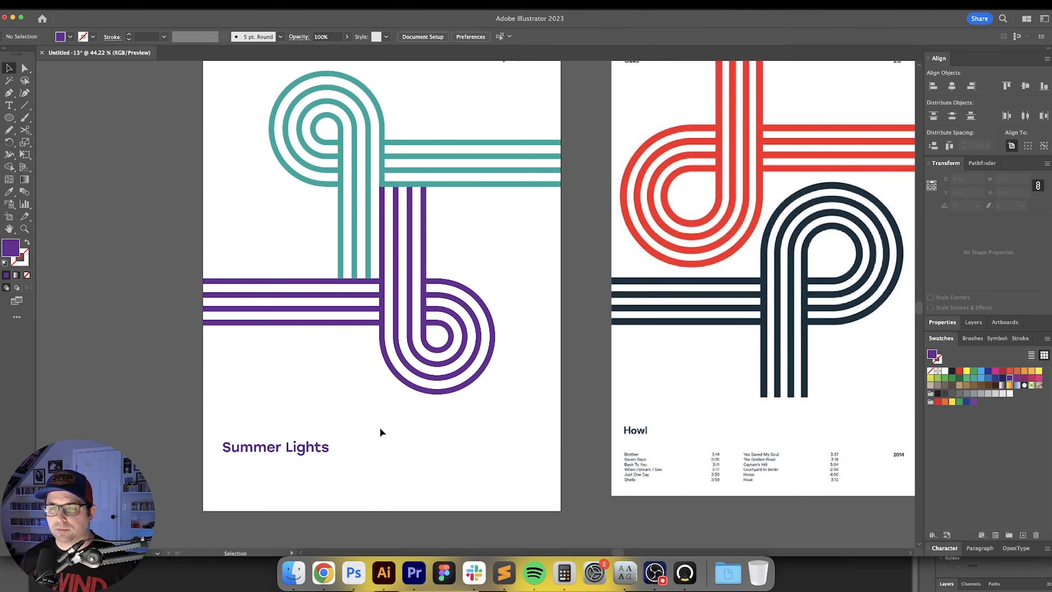
{"action": "scroll", "coordinate": [423, 451], "scroll_direction": "right", "scroll_amount": 2}
{"action": "left_click_drag", "start_coordinate": [374, 465], "coordinate": [454, 355]}
{"action": "scroll", "coordinate": [301, 419], "scroll_direction": "up", "scroll_amount": 3}
{"action": "left_click_drag", "start_coordinate": [325, 235], "coordinate": [326, 328]}
{"action": "left_click", "coordinate": [571, 37]}
{"action": "key", "text": "shift+Down"}
{"action": "key", "text": "shift+Down"}
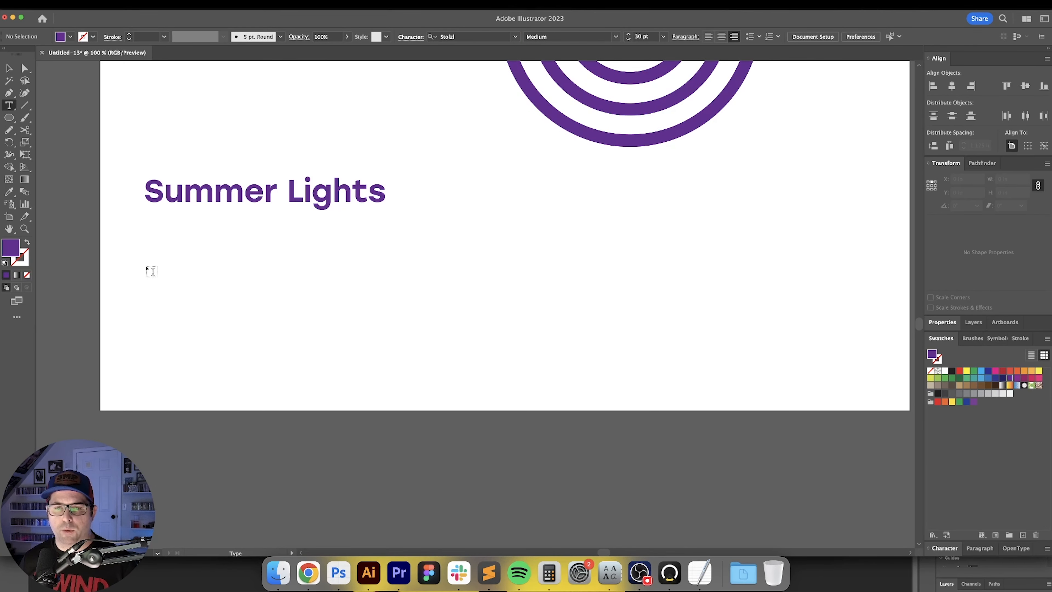
Step: Add a text block below the "Summer Lights" title with four "Band #1" lines, left-aligned in purple with 33 pt leading
{"action": "left_click_drag", "start_coordinate": [146, 267], "coordinate": [367, 368]}
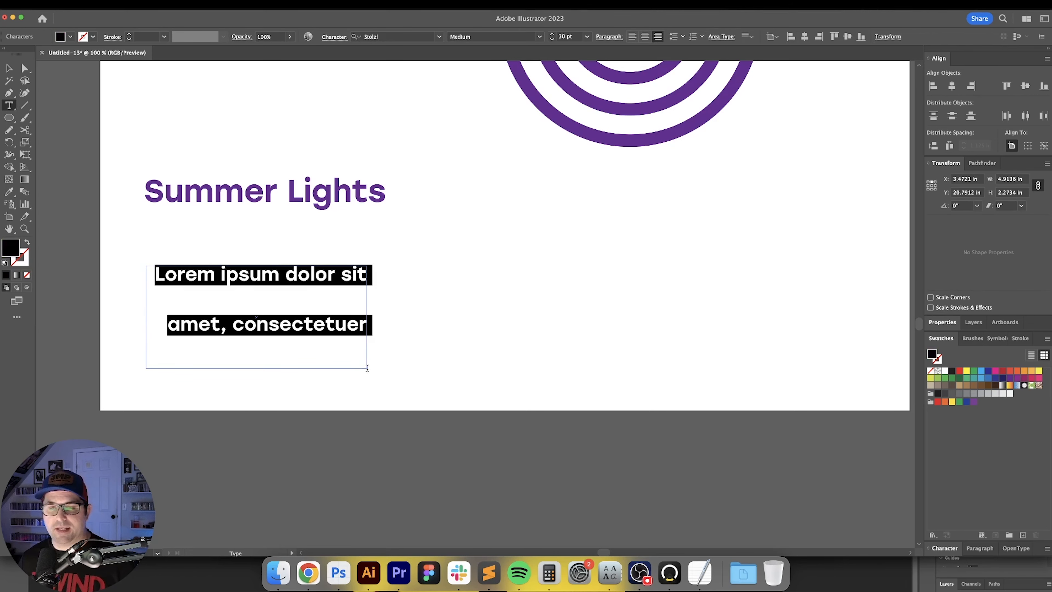
{"action": "key", "text": "super+v"}
{"action": "key", "text": "Escape"}
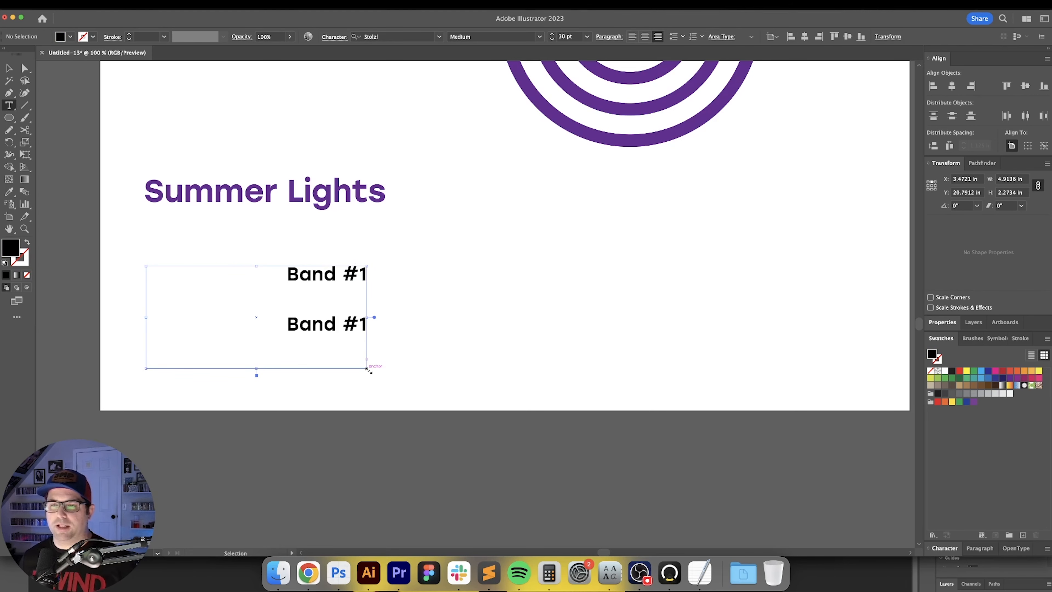
{"action": "key", "text": "super+a"}
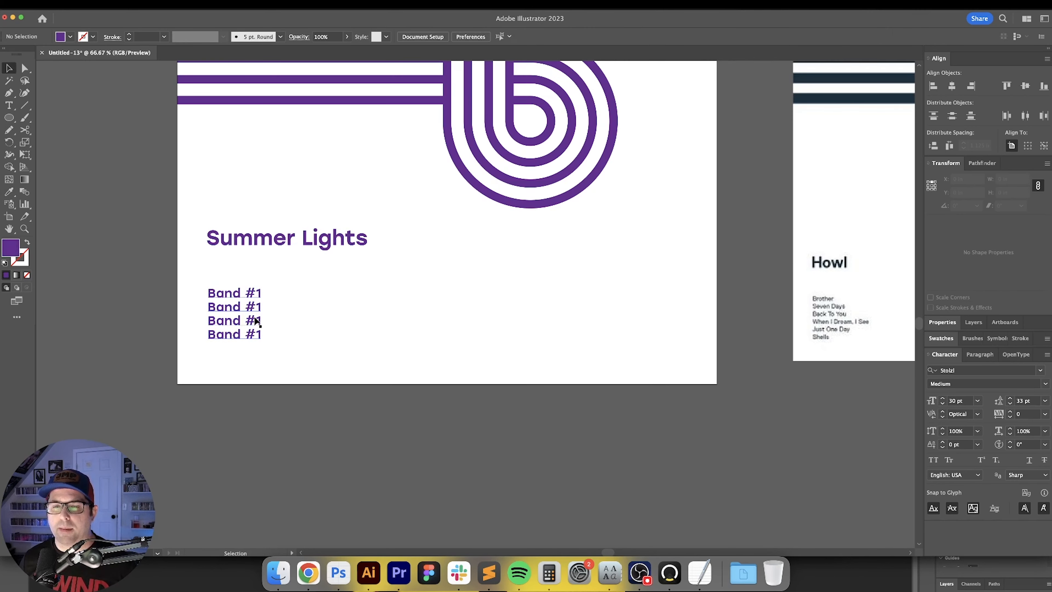
Step: Duplicate the band text block twice across the poster to make three columns and thread the three text frames together
{"action": "left_click", "coordinate": [256, 321]}
{"action": "left_click_drag", "start_coordinate": [247, 319], "coordinate": [416, 309]}
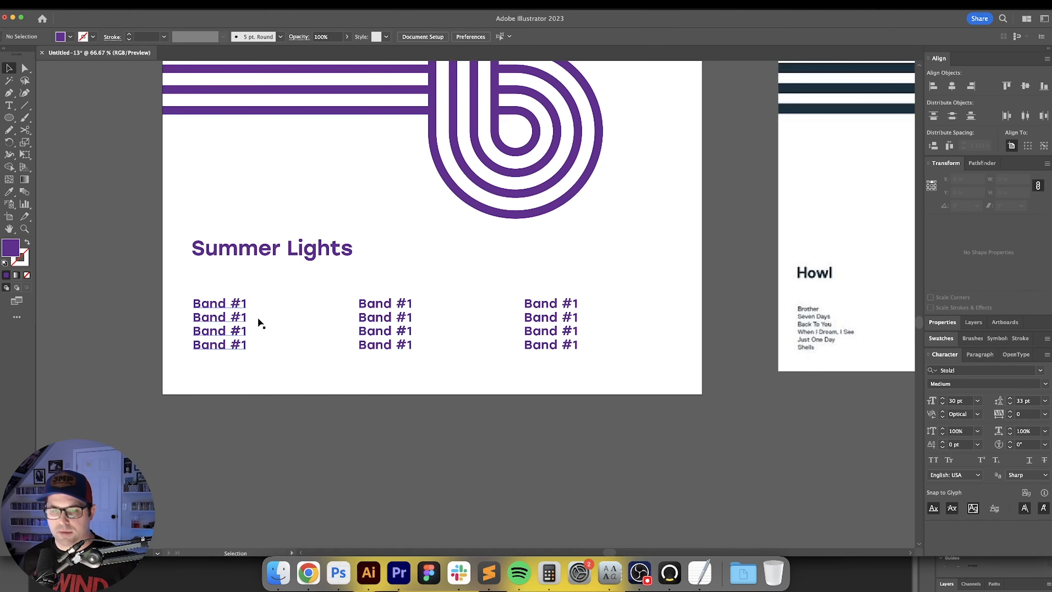
{"action": "left_click", "coordinate": [245, 322]}
{"action": "left_click", "coordinate": [372, 317], "text": "shift"}
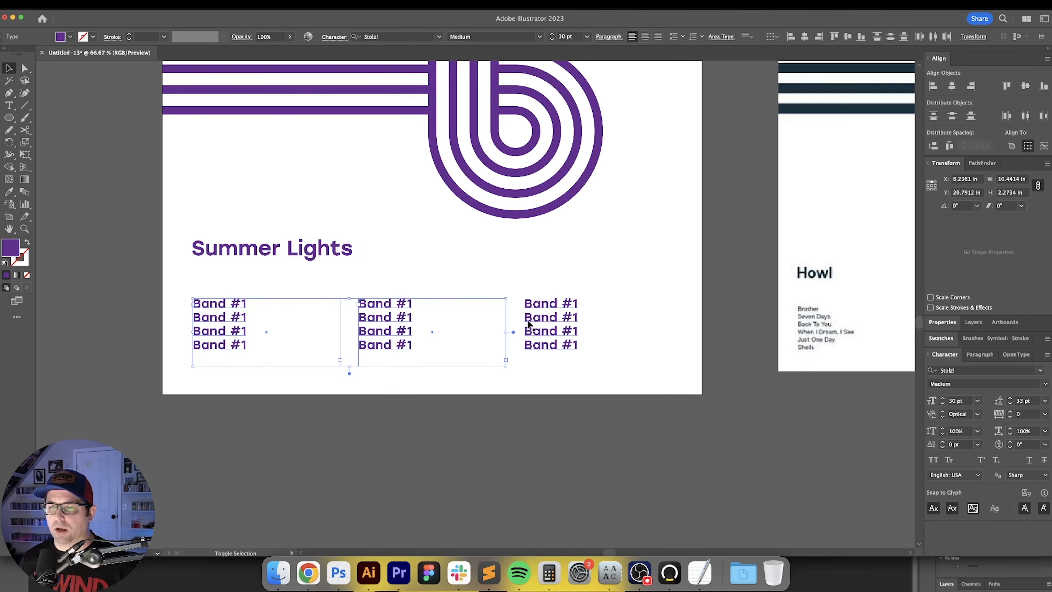
{"action": "left_click", "coordinate": [532, 326], "text": "shift"}
{"action": "left_click", "coordinate": [134, 5]}
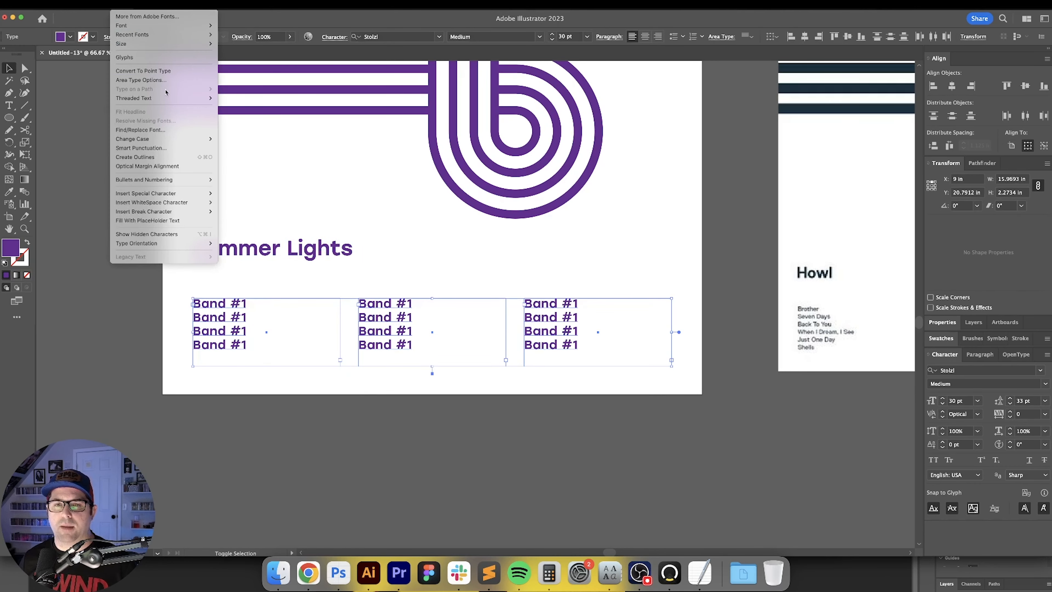
{"action": "left_click", "coordinate": [231, 98]}
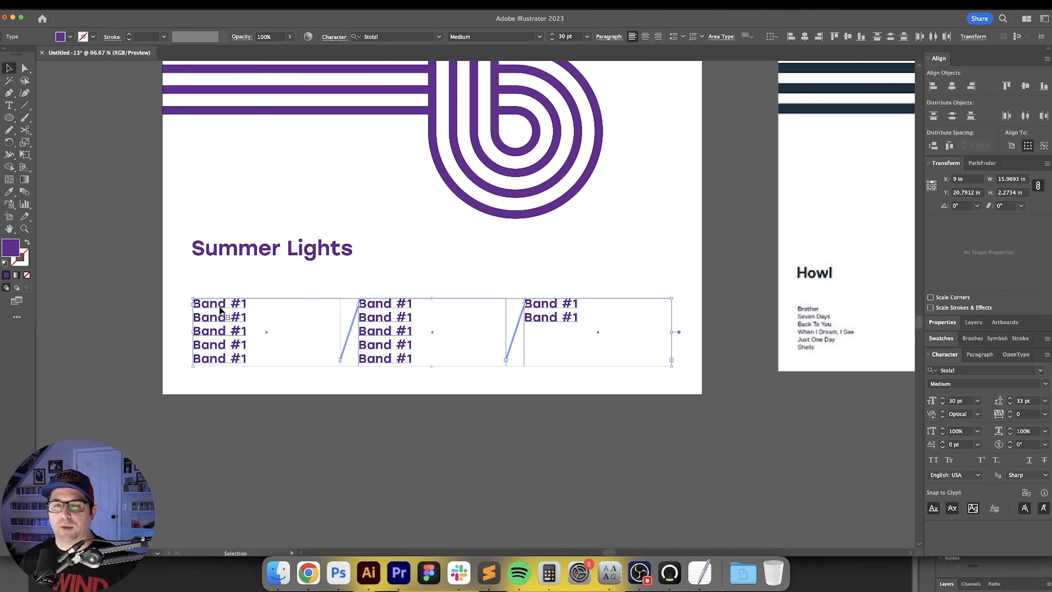
Step: Copy the band names from "NIRVANA" through "frosted" in Sublime Text and paste them into the Convert Case site in Chrome
{"action": "left_click", "coordinate": [489, 572]}
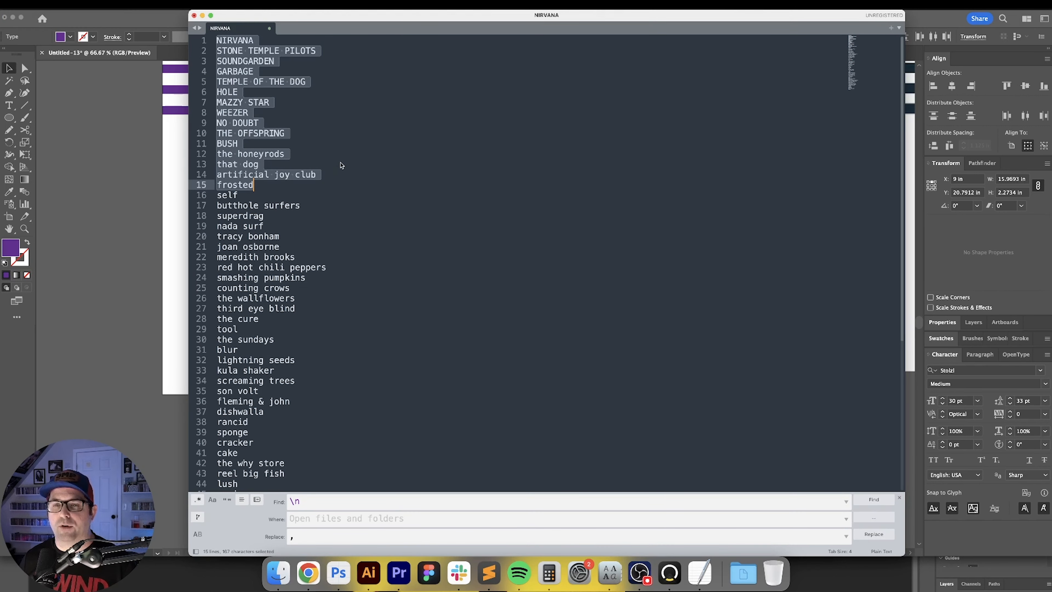
{"action": "key", "text": "super+Tab"}
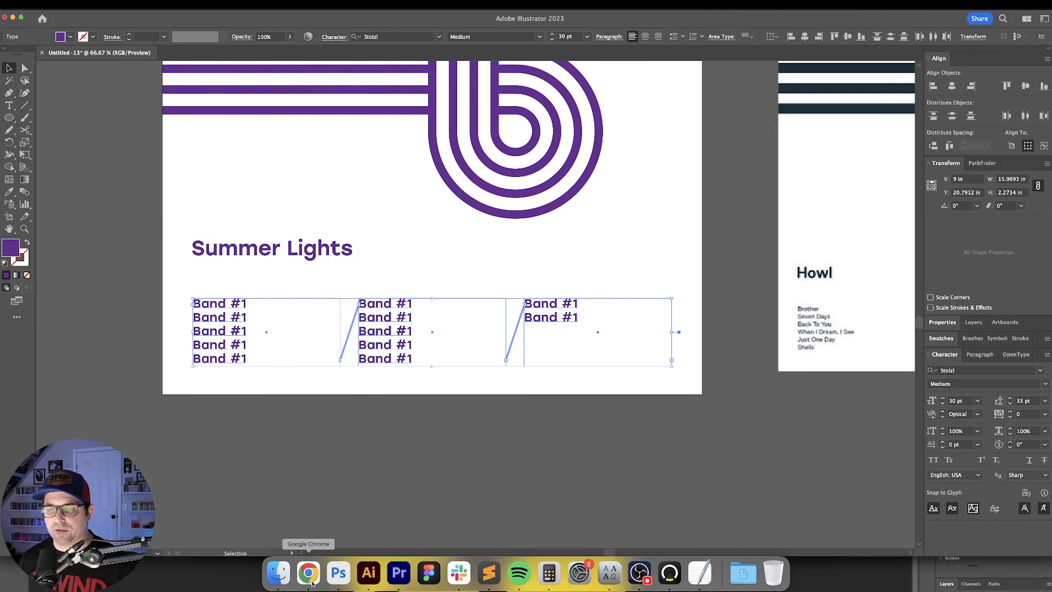
{"action": "left_click", "coordinate": [309, 572]}
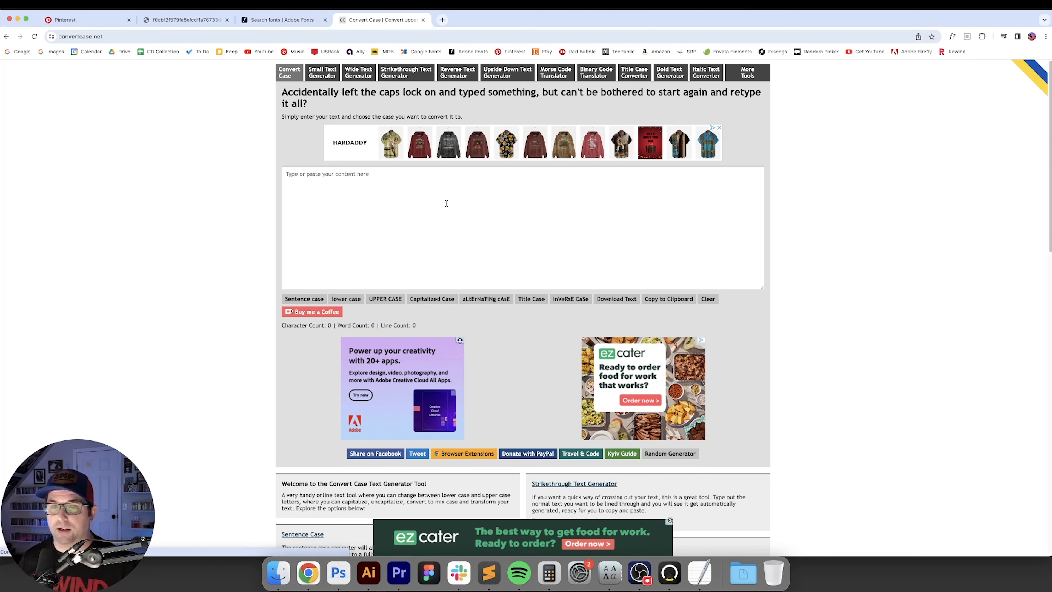
{"action": "type", "text": "NIRVANA STONE TEMPLE PILOTS SOUNDGARDEN GARBAGE TEMPLE OF THE DOG HOLE MAZZY STAR WEEZER NO DOUBT THE OFFSPRING BUSH the honeyrods that dog artificial joy club frosted"}
Step: Convert the pasted band names to Title Case and copy the converted list
{"action": "key", "text": "super+a"}
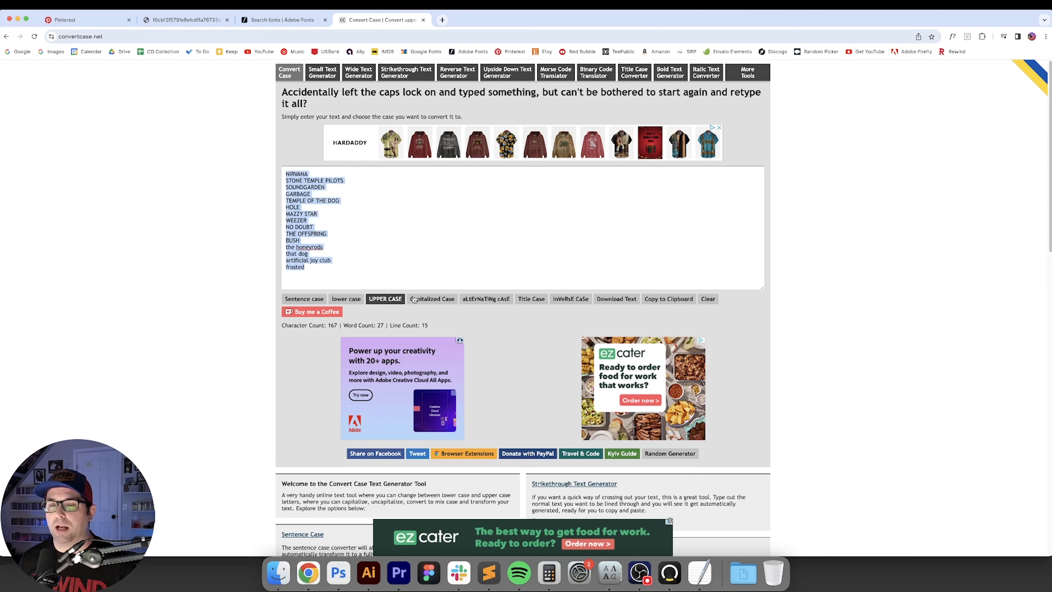
{"action": "left_click", "coordinate": [532, 303]}
{"action": "left_click", "coordinate": [397, 232]}
{"action": "key", "text": "super+a"}
{"action": "key", "text": "super+c"}
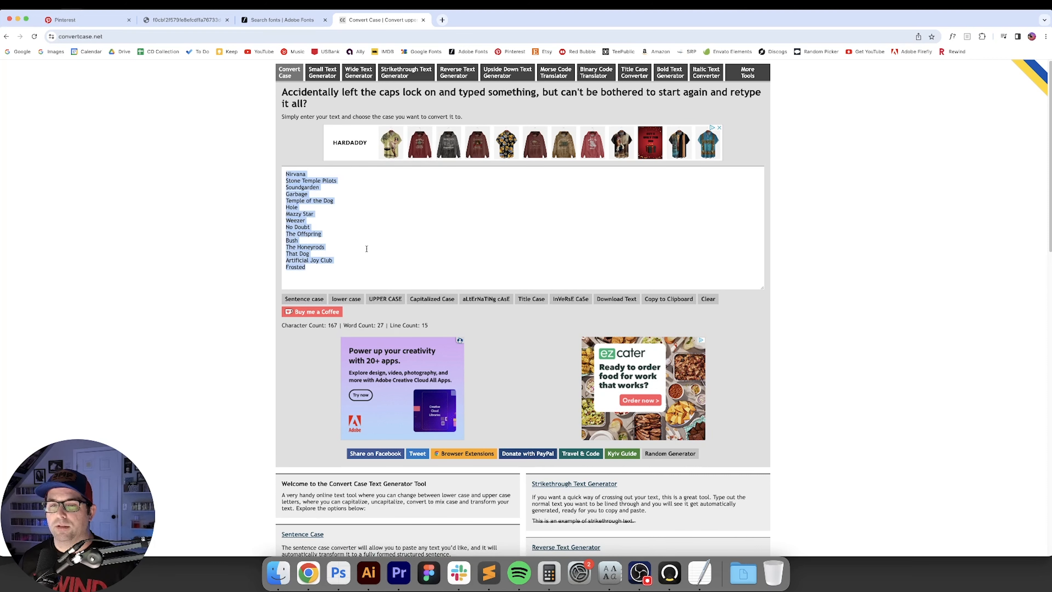
Step: Back in Illustrator, replace all the "Band #1" placeholder text in the threaded frames with the copied band names
{"action": "left_click", "coordinate": [368, 573]}
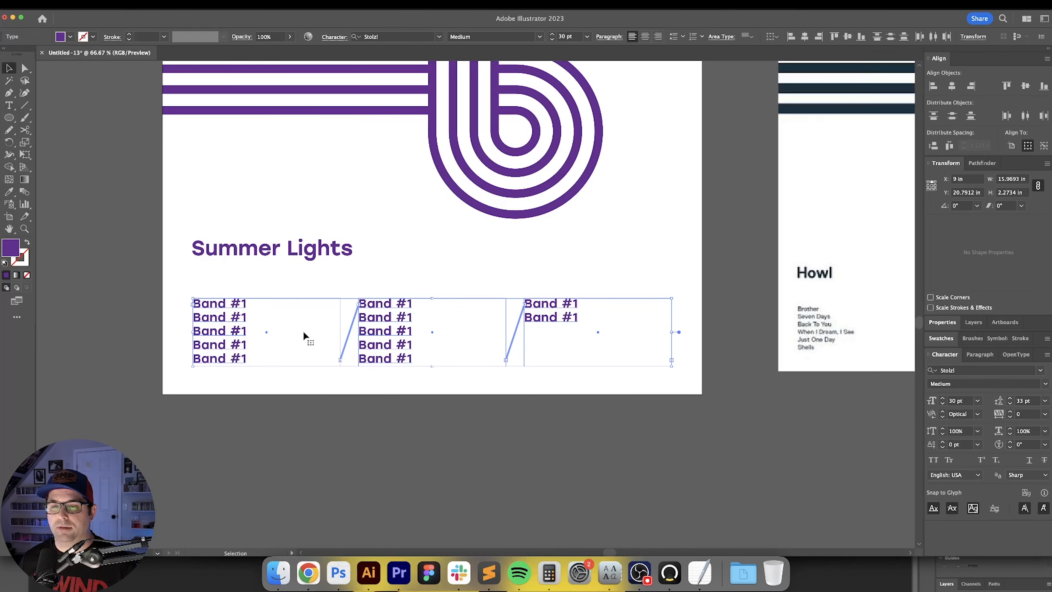
{"action": "double_click", "coordinate": [214, 303]}
{"action": "key", "text": "super+a"}
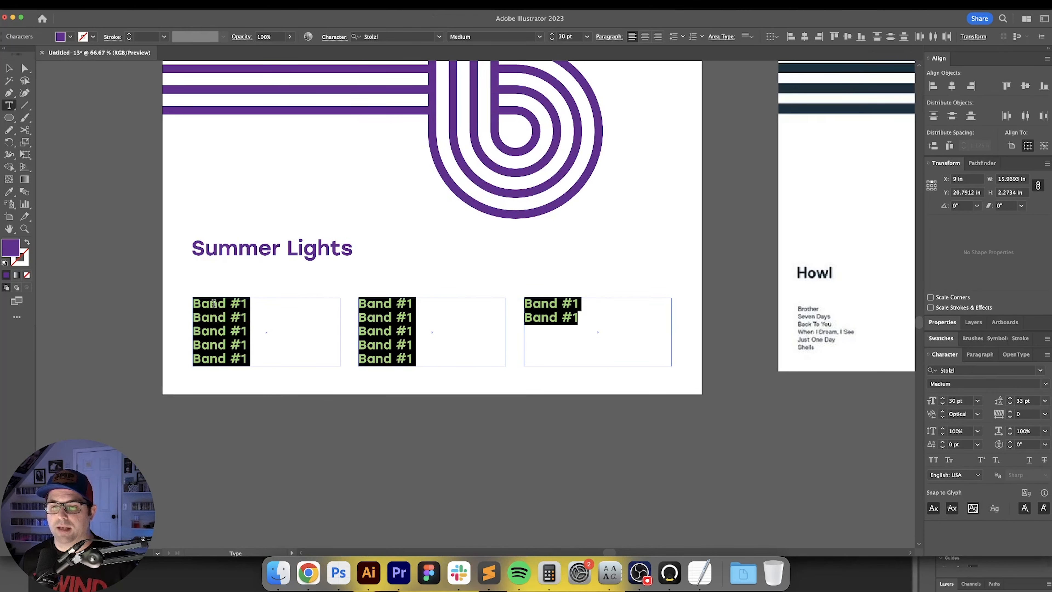
{"action": "key", "text": "super+v"}
Step: Set the band list to 20 pt with 23 pt leading and break it into five names per column
{"action": "key", "text": "super+a"}
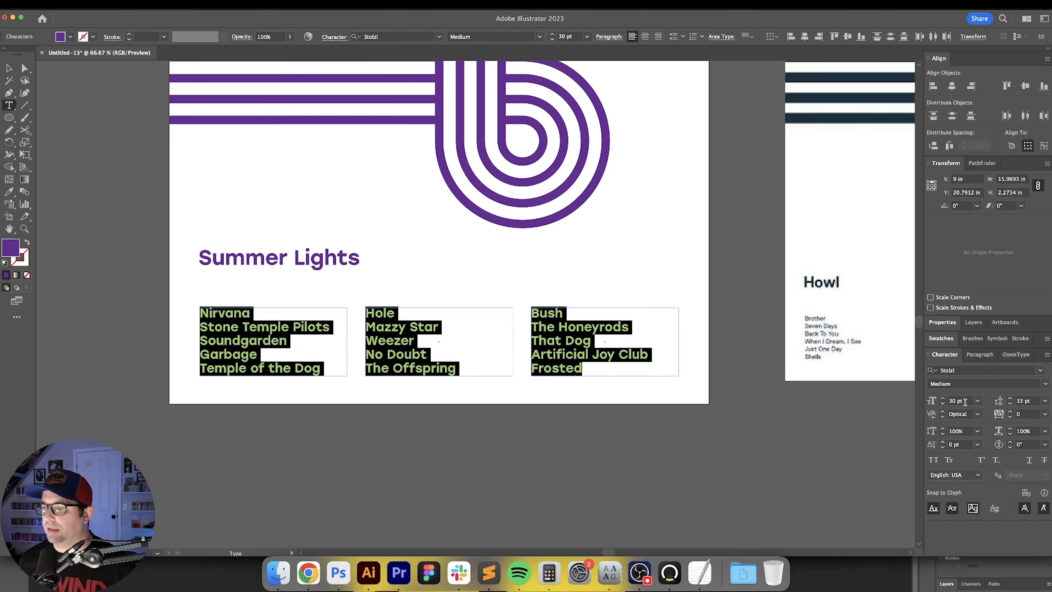
{"action": "left_click", "coordinate": [963, 401]}
{"action": "type", "text": "20"}
{"action": "key", "text": "Return"}
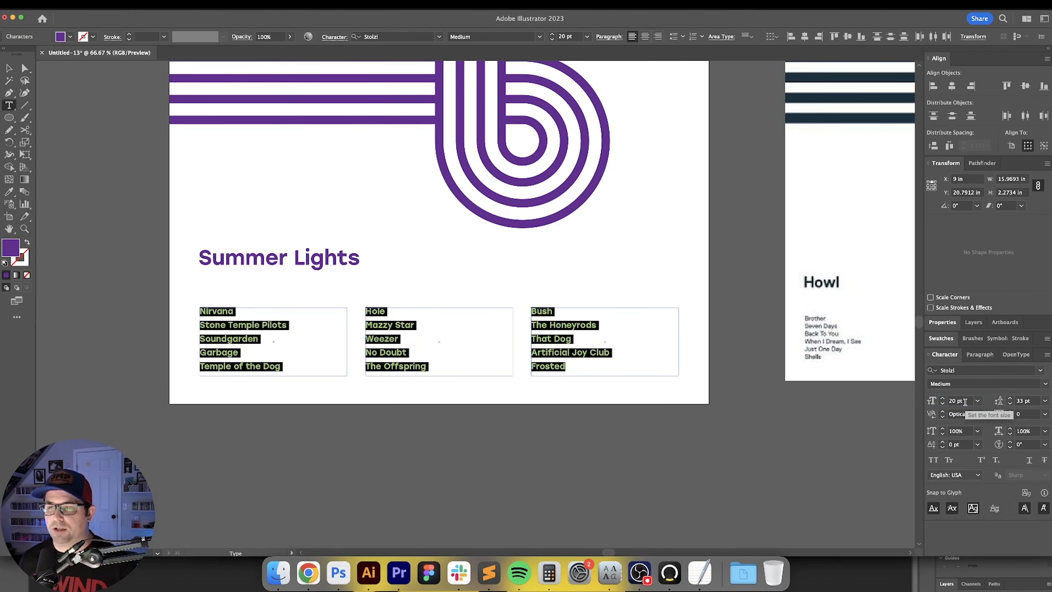
{"action": "left_click", "coordinate": [1035, 401]}
{"action": "type", "text": "26"}
{"action": "key", "text": "Return"}
{"action": "type", "text": "23"}
{"action": "key", "text": "Return"}
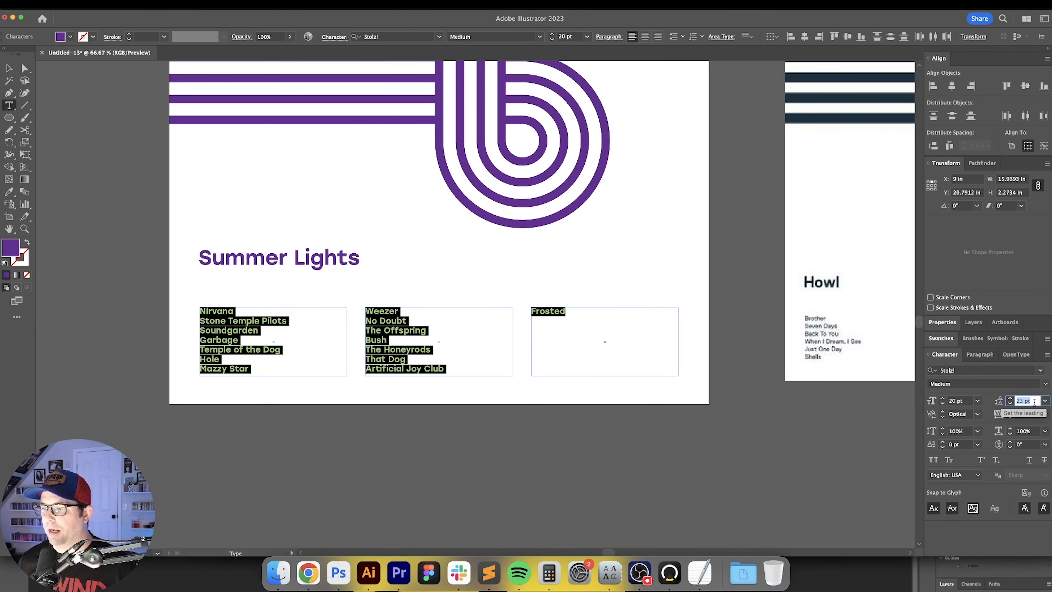
{"action": "key", "text": "Escape"}
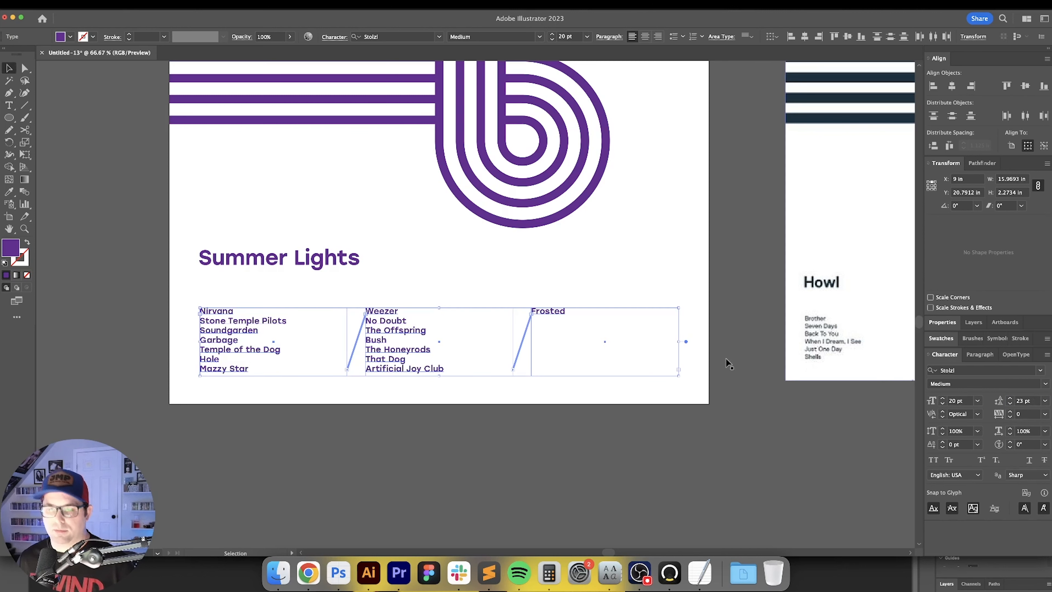
{"action": "key", "text": "super+shift+a"}
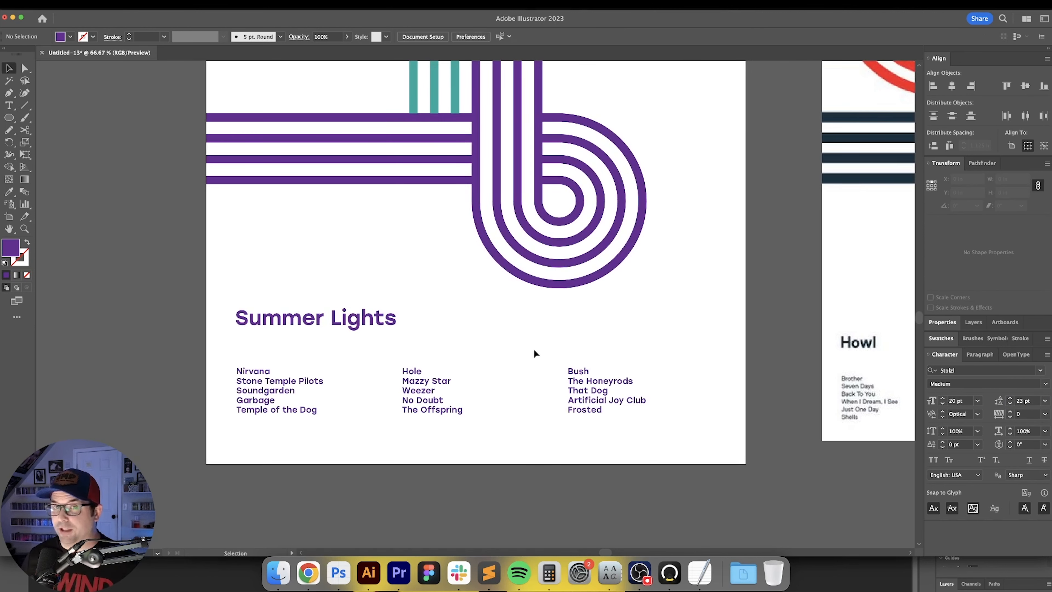
Step: Shorten the three threaded text frames to 1.495 in high and remove the blank lines between the groups of five names
{"action": "left_click_drag", "start_coordinate": [534, 353], "coordinate": [539, 334]}
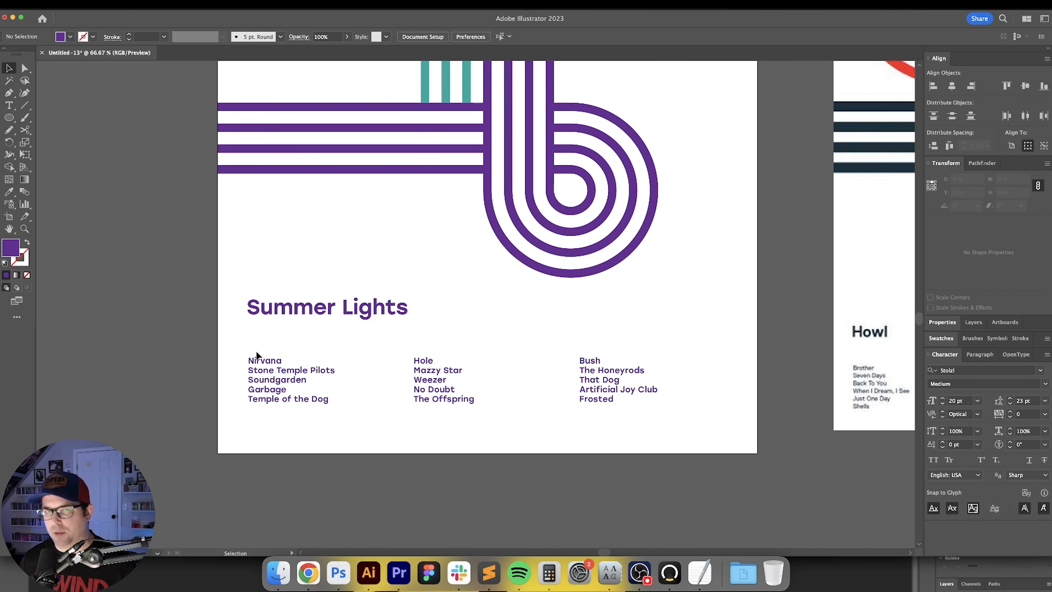
{"action": "left_click", "coordinate": [255, 360]}
{"action": "left_click_drag", "start_coordinate": [489, 425], "coordinate": [489, 404]}
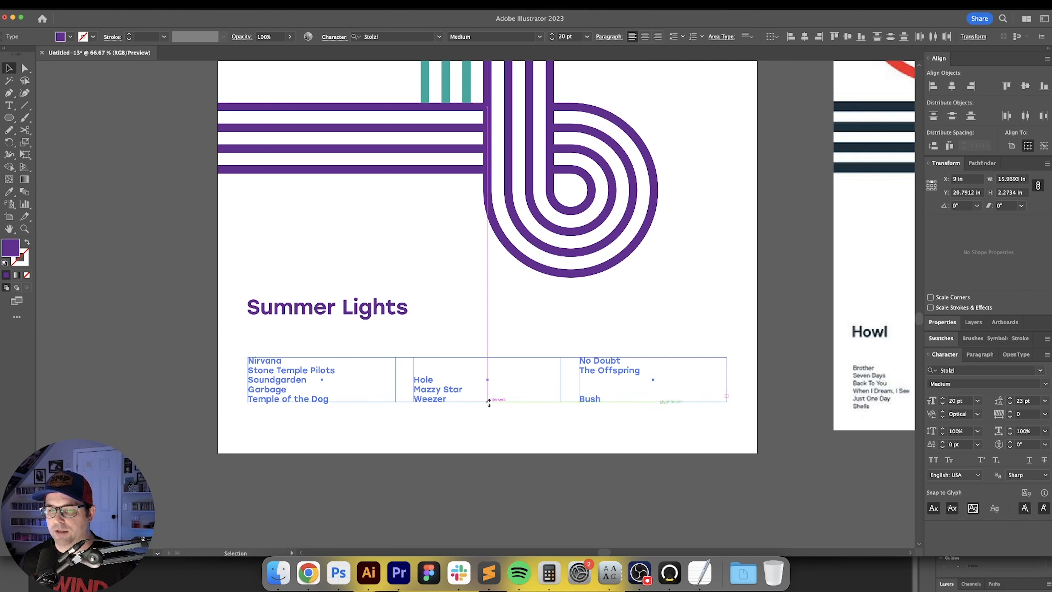
{"action": "double_click", "coordinate": [315, 369]}
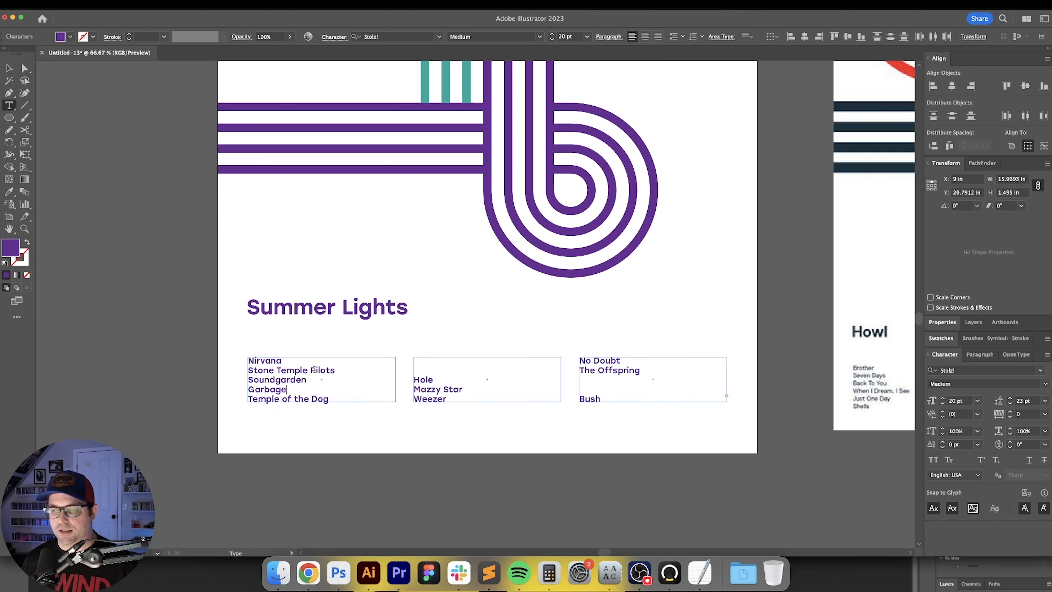
{"action": "key", "text": "Escape"}
{"action": "left_click", "coordinate": [683, 439]}
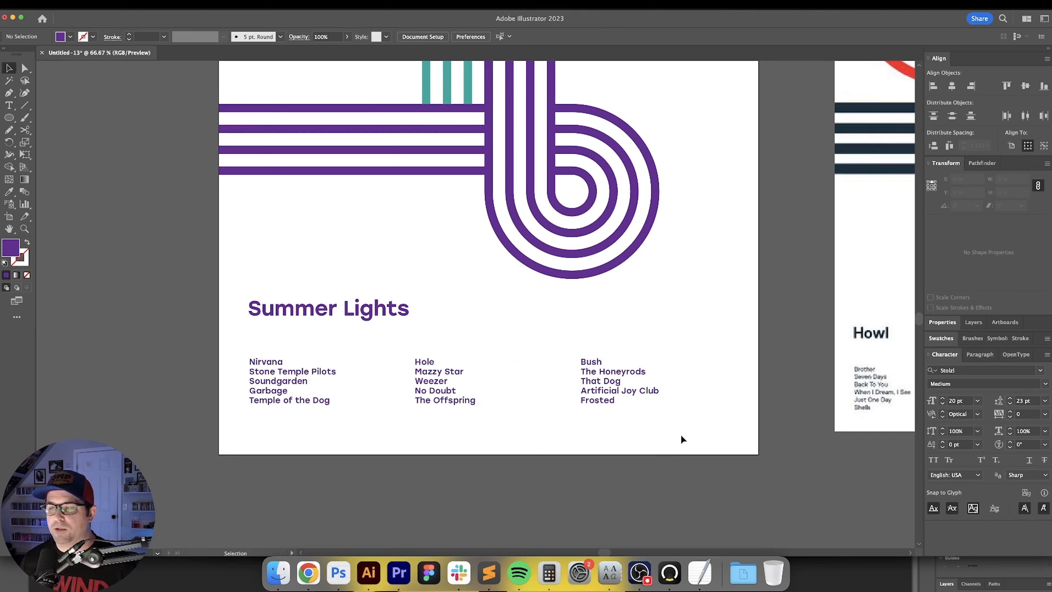
Step: Position the band list at Y 22 in, measured from its bottom reference point
{"action": "left_click", "coordinate": [271, 370]}
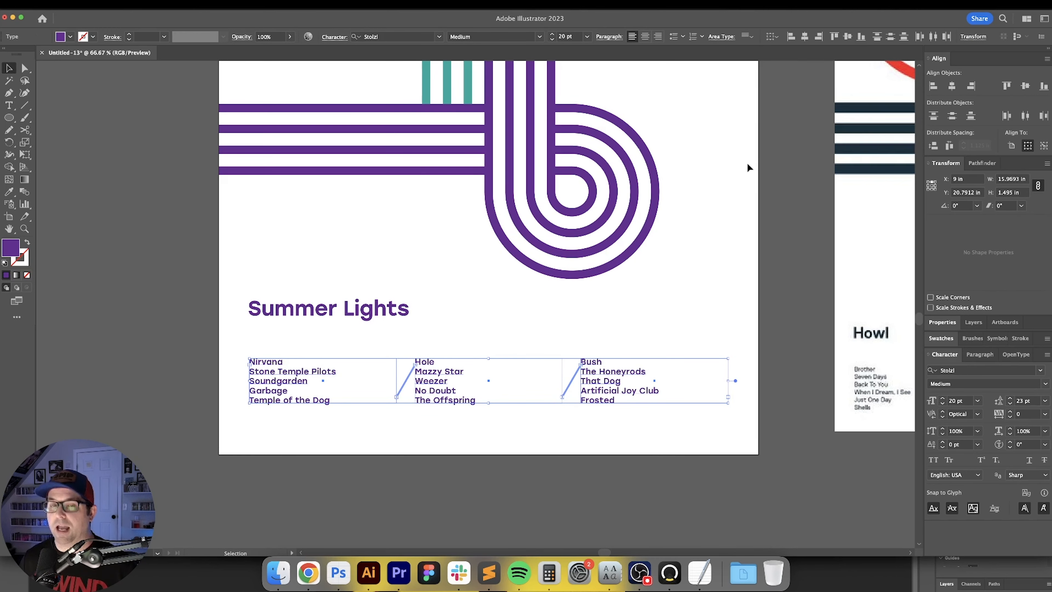
{"action": "left_click", "coordinate": [932, 189]}
{"action": "left_click", "coordinate": [967, 192]}
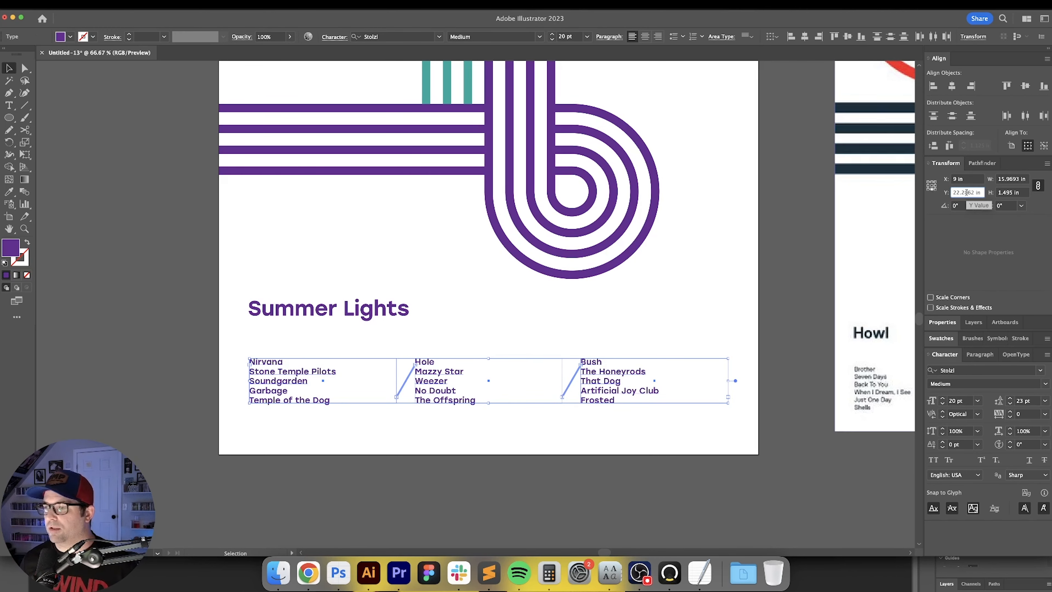
{"action": "key", "text": "Down"}
{"action": "key", "text": "Down"}
{"action": "key", "text": "Up"}
{"action": "key", "text": "Up"}
{"action": "key", "text": "Up"}
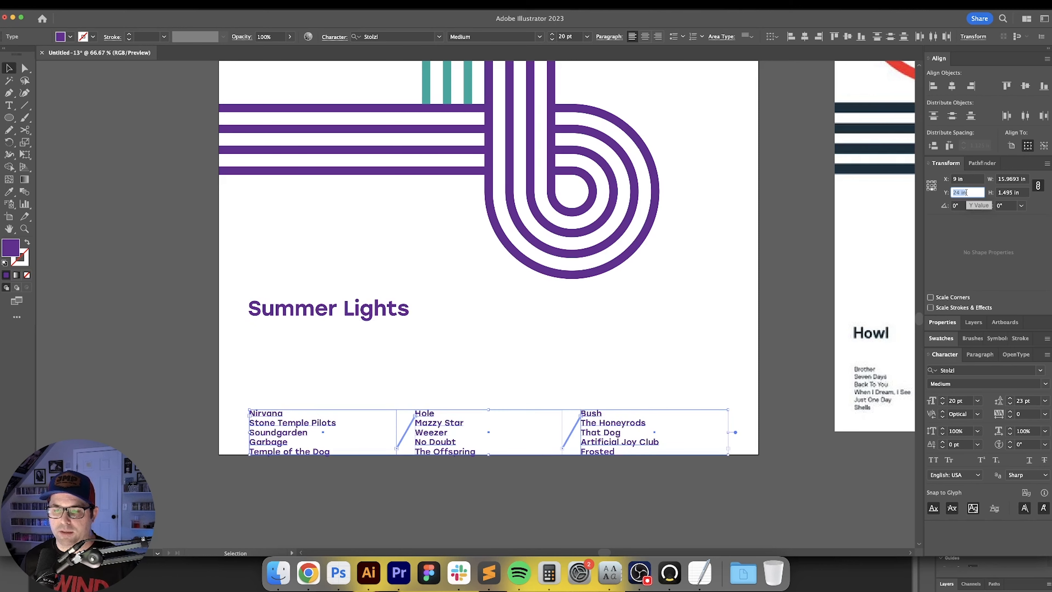
{"action": "key", "text": "Down"}
{"action": "key", "text": "Down"}
{"action": "key", "text": "Return"}
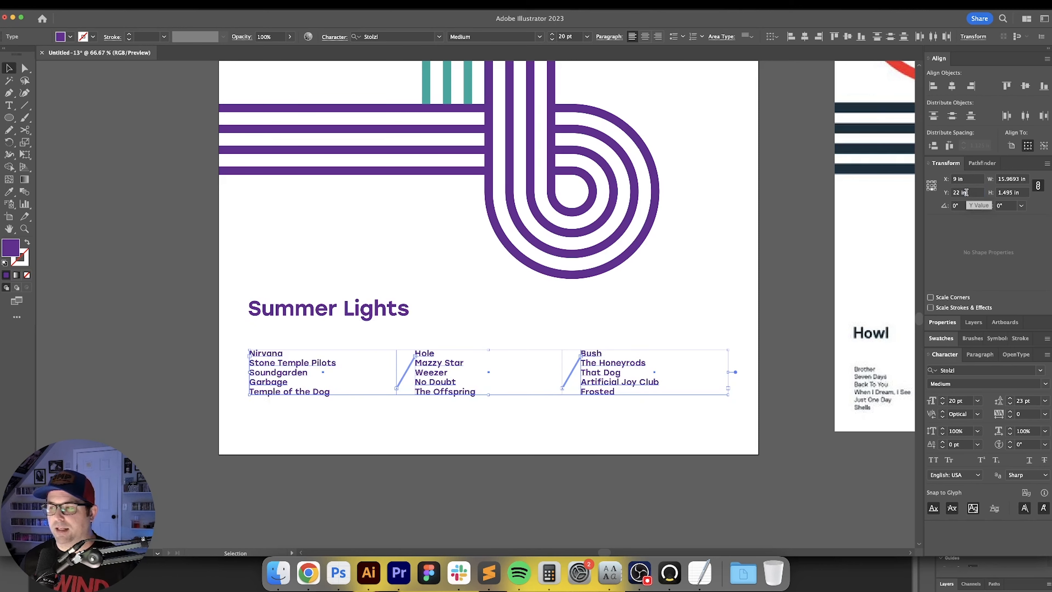
Step: Move the "Summer Lights" title down so it sits closer above the band list
{"action": "left_click", "coordinate": [574, 334]}
{"action": "left_click_drag", "start_coordinate": [553, 333], "coordinate": [558, 363]}
{"action": "left_click_drag", "start_coordinate": [331, 332], "coordinate": [332, 299]}
{"action": "scroll", "coordinate": [255, 383], "scroll_direction": "up", "scroll_amount": 1}
{"action": "scroll", "coordinate": [256, 383], "scroll_direction": "up", "scroll_amount": 2}
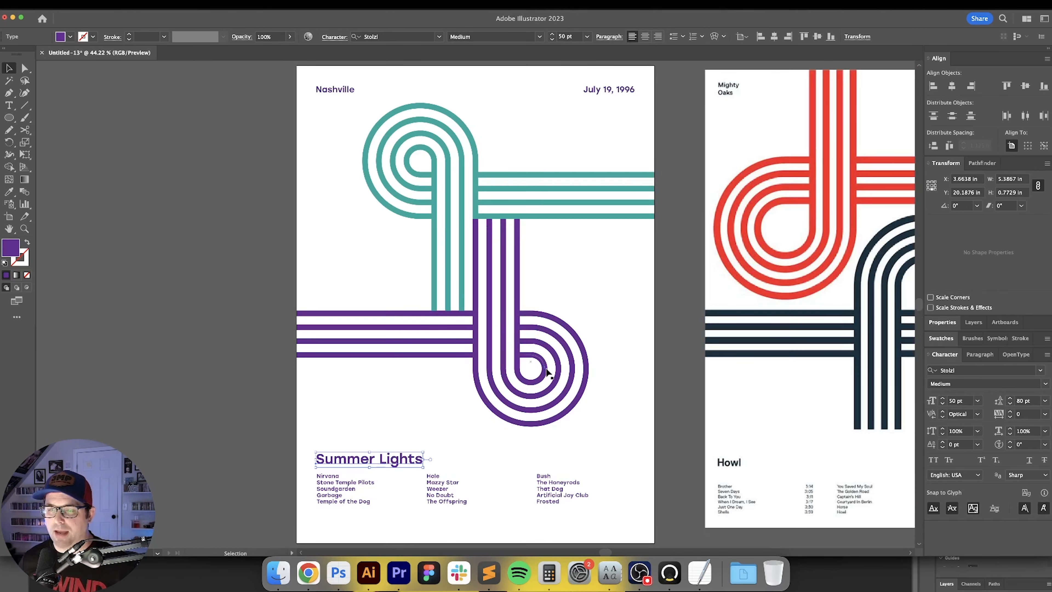
{"action": "left_click", "coordinate": [630, 330]}
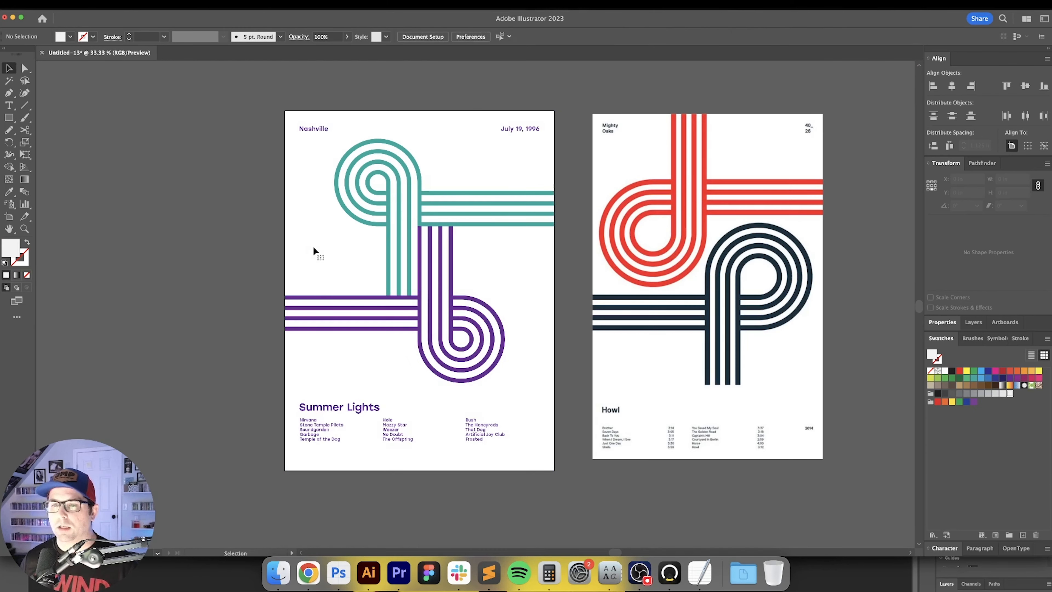
Step: Draw an 18 x 24 in light grey rectangle covering the poster artboard and send it behind the artwork as a background
{"action": "scroll", "coordinate": [404, 235], "scroll_direction": "left", "scroll_amount": 3}
{"action": "key", "text": "m"}
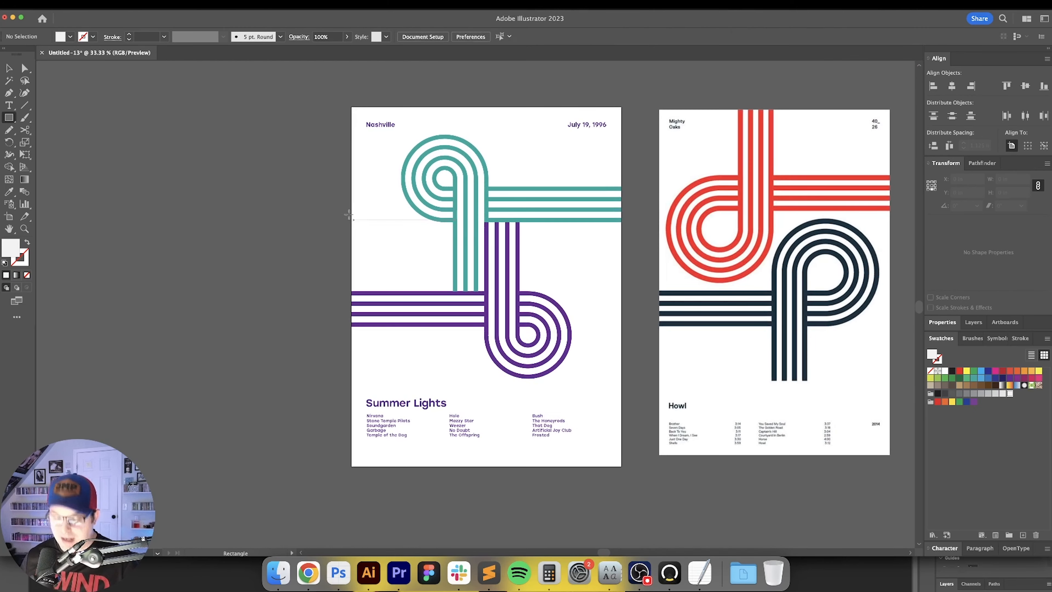
{"action": "left_click_drag", "start_coordinate": [350, 107], "coordinate": [620, 467]}
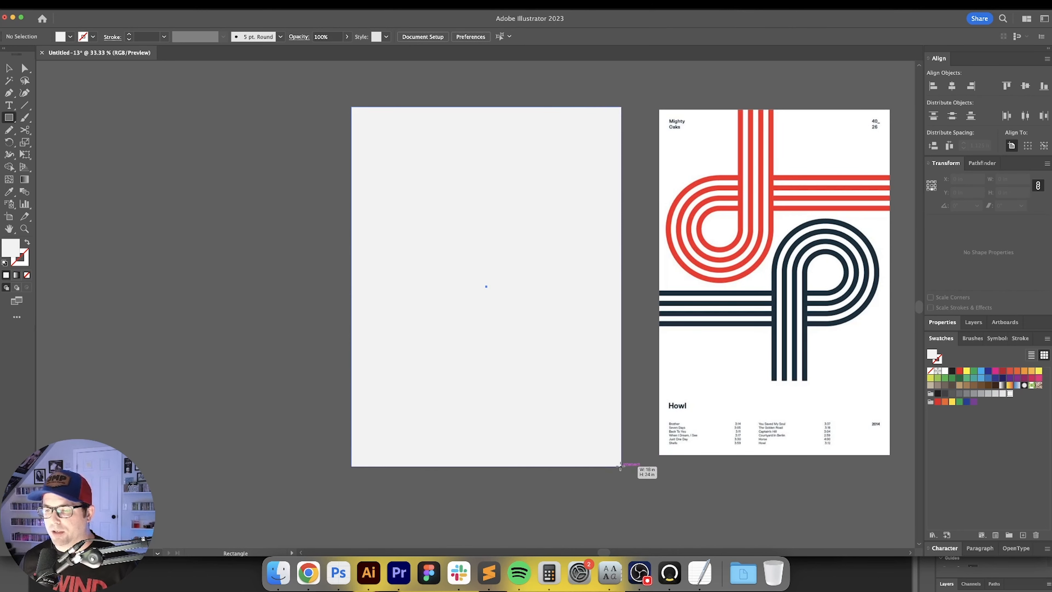
{"action": "key", "text": "v"}
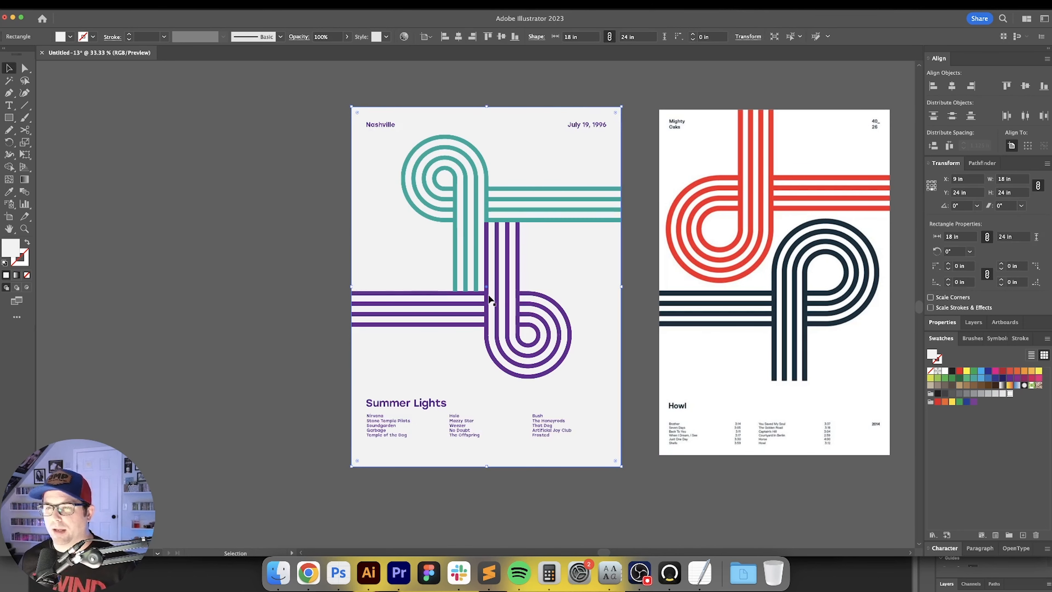
{"action": "scroll", "coordinate": [488, 297], "scroll_direction": "right", "scroll_amount": 1}
{"action": "left_click", "coordinate": [307, 244]}
{"action": "key", "text": "super+0"}
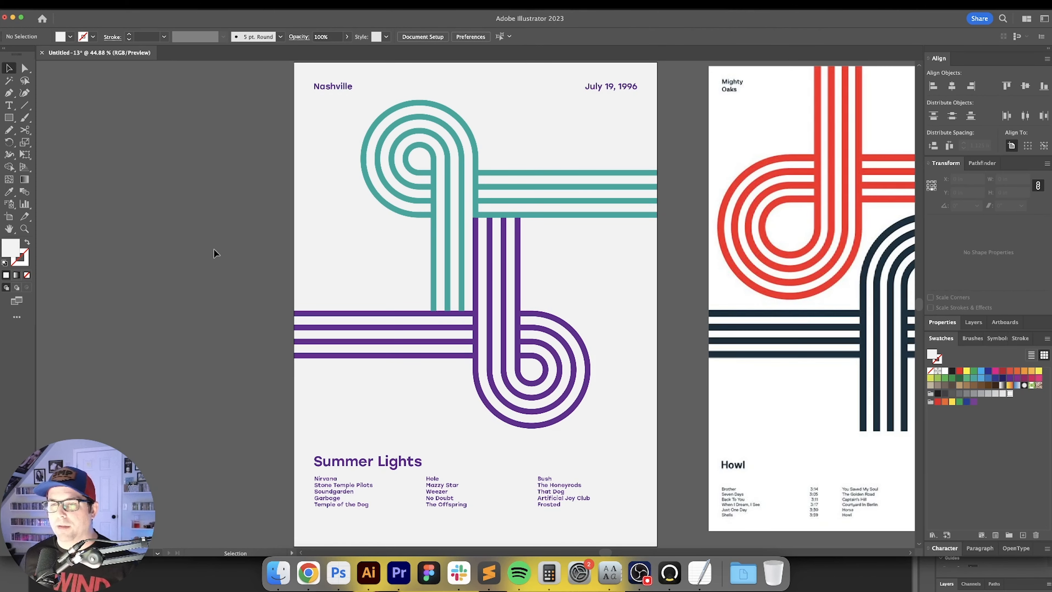